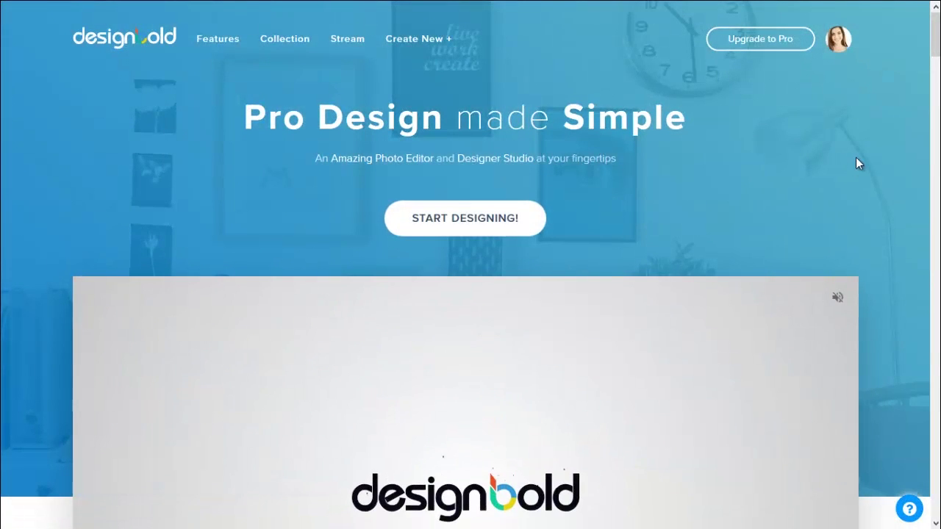
scroll(857, 159, down, 3)
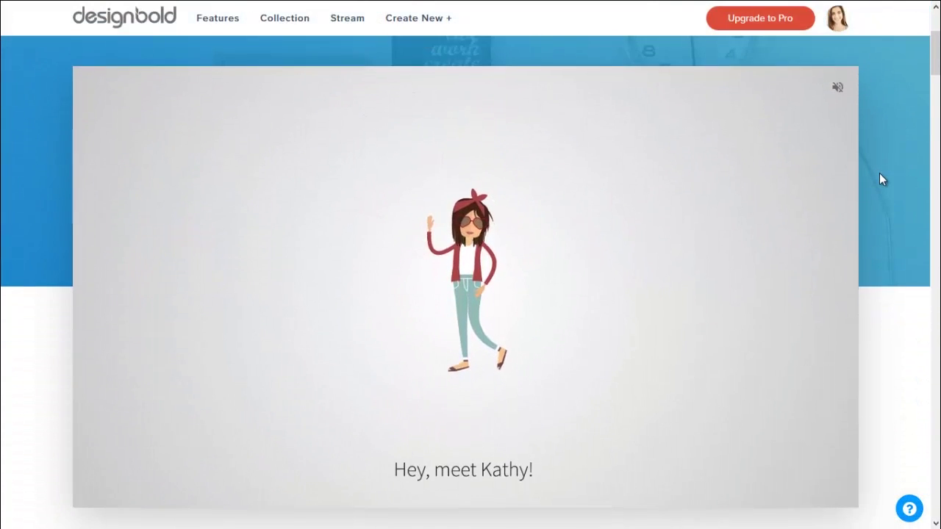
scroll(880, 174, down, 1)
scroll(880, 174, up, 1)
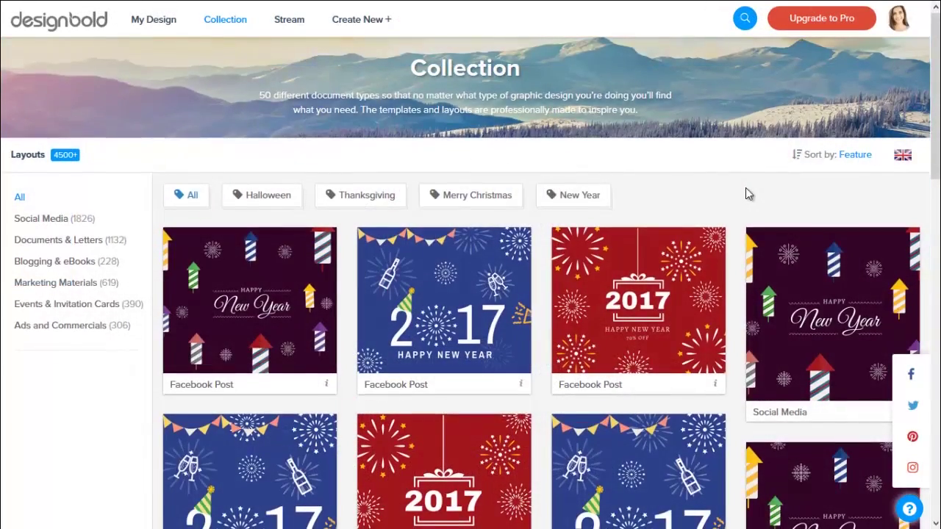
scroll(746, 187, down, 1)
scroll(744, 176, down, 1)
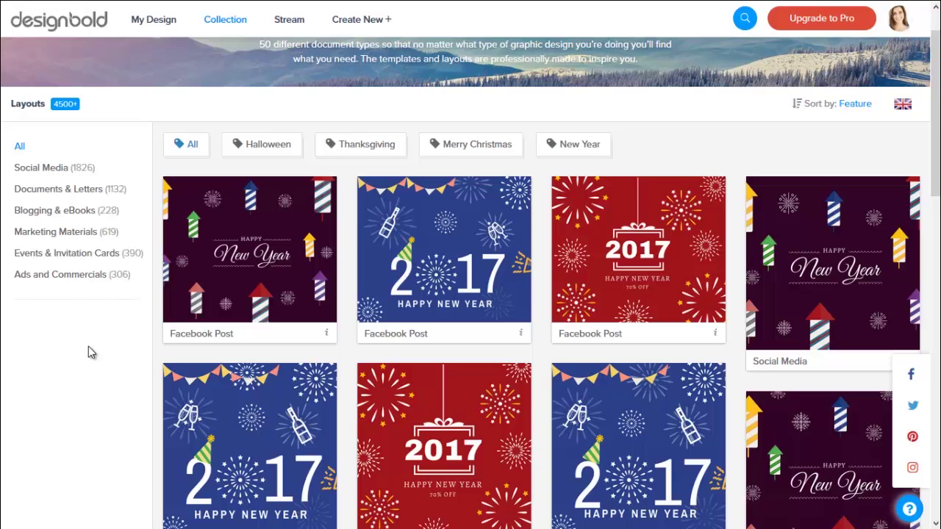
scroll(92, 374, up, 2)
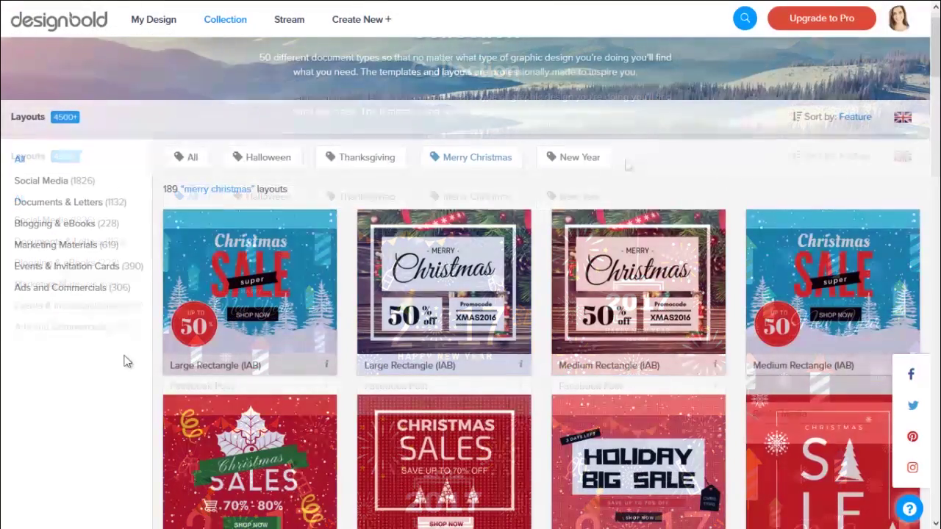
- Limit the collection to Facebook Post layouts under Social Media and search them for "christmas"
mouse_move(22, 184)
click(66, 337)
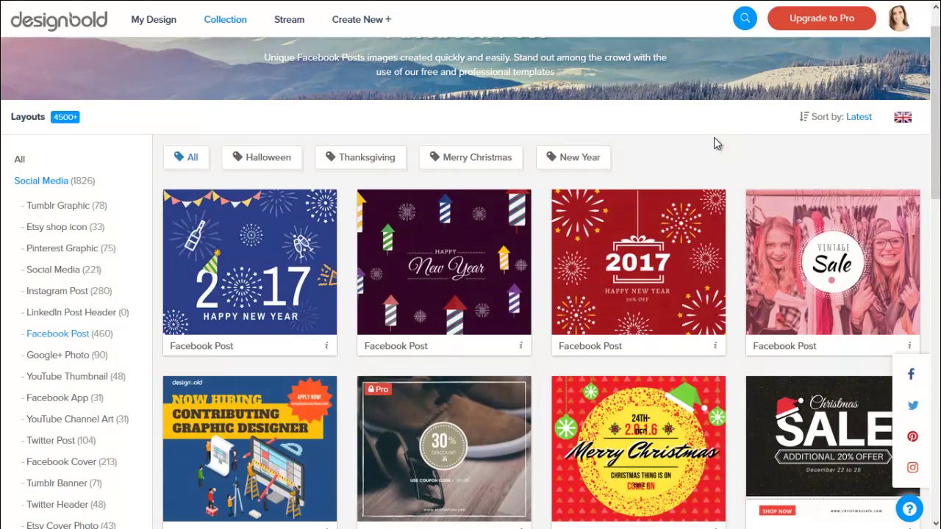
click(745, 17)
text(christmas)
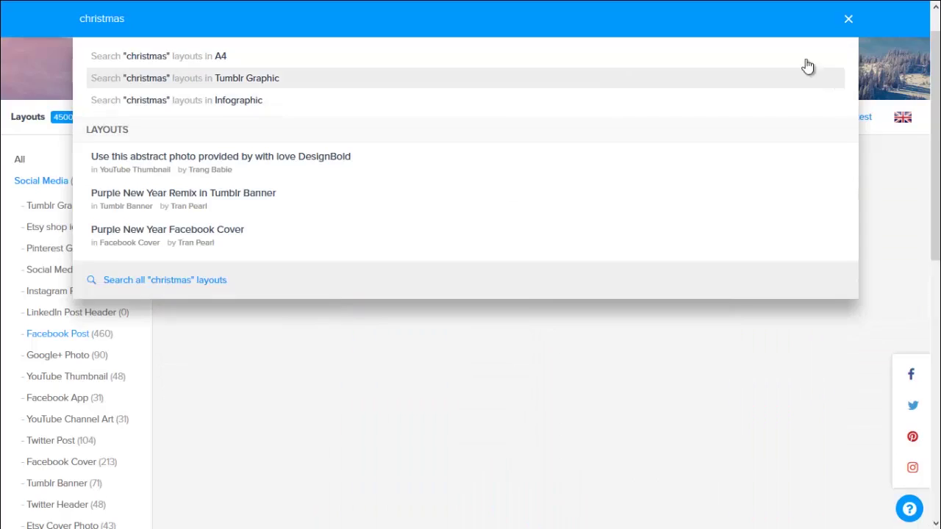
key(Return)
click(848, 20)
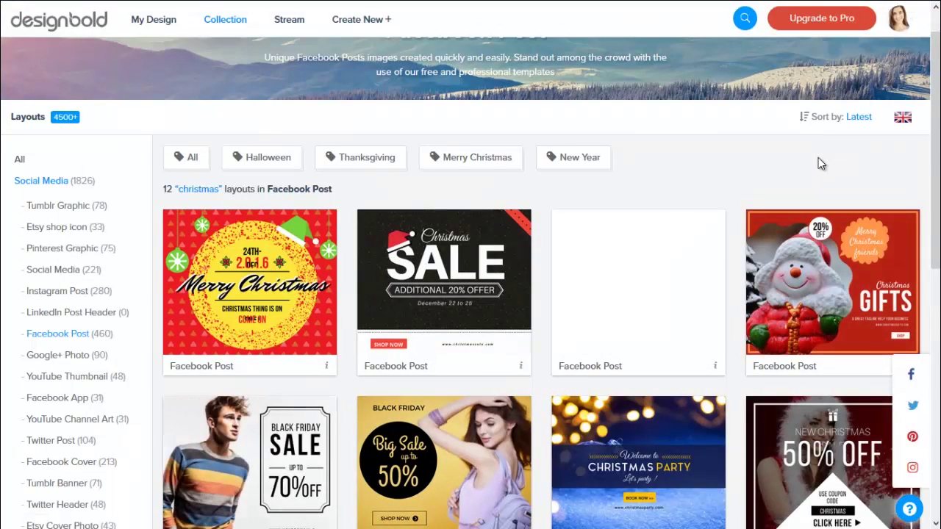
- Look through the Christmas layouts for Facebook posts
scroll(732, 192, down, 4)
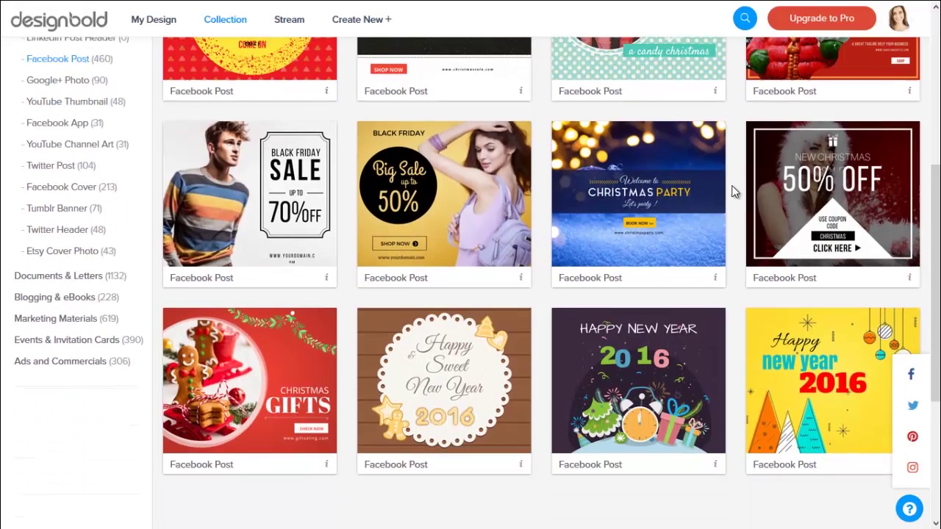
scroll(733, 191, down, 3)
scroll(732, 192, up, 7)
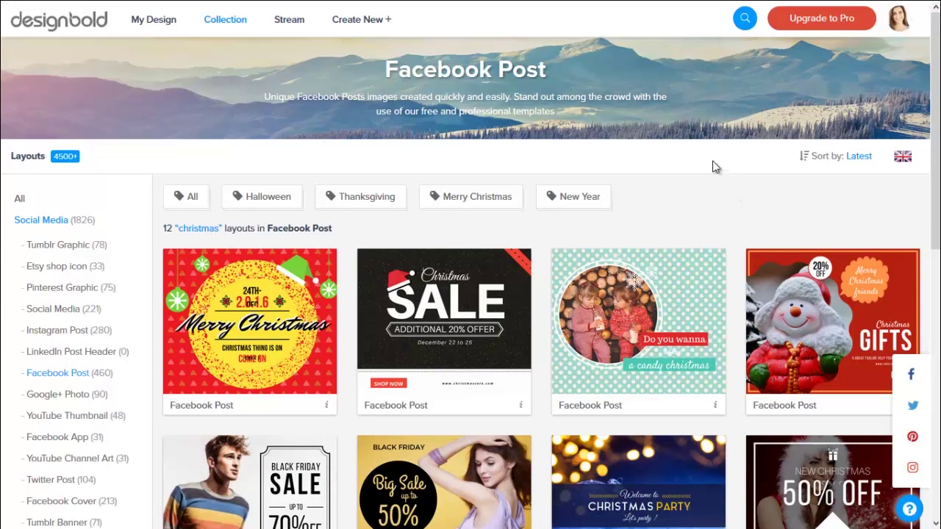
scroll(723, 202, down, 1)
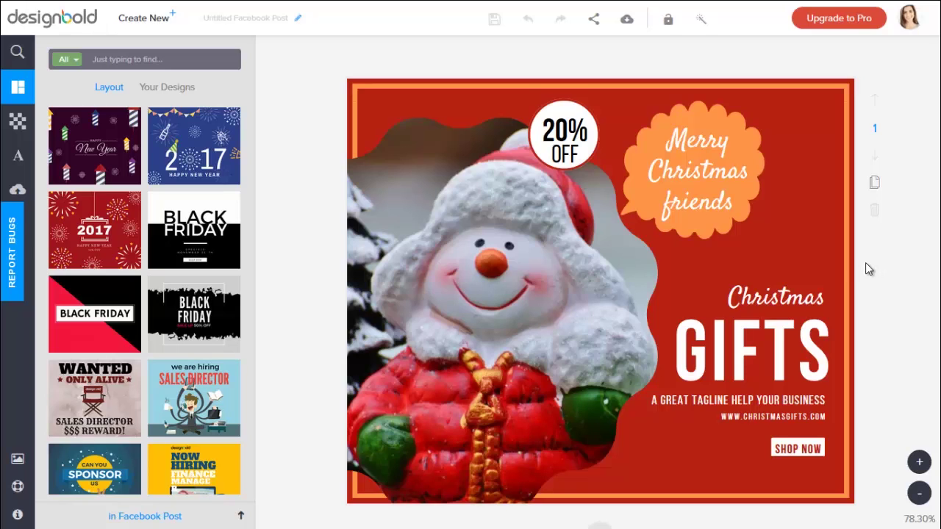
- Shrink the snowman photo to about 570 wide and move it up and to the right, so more of it lies on the canvas
click(566, 276)
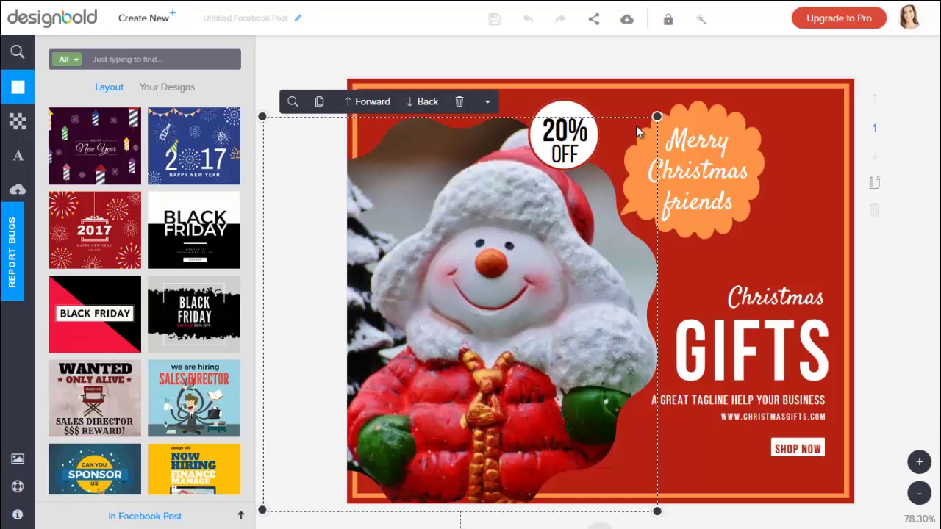
drag(656, 116, 570, 203)
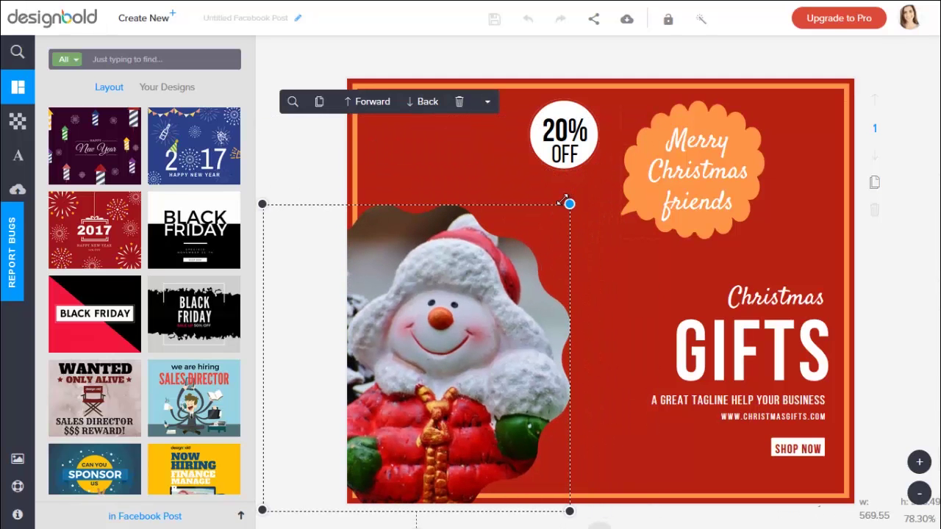
drag(483, 291, 555, 260)
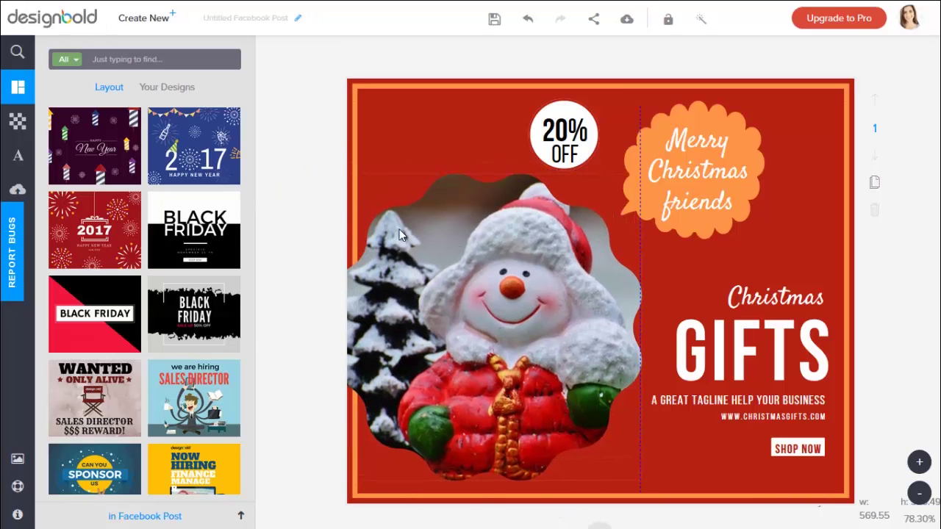
click(297, 164)
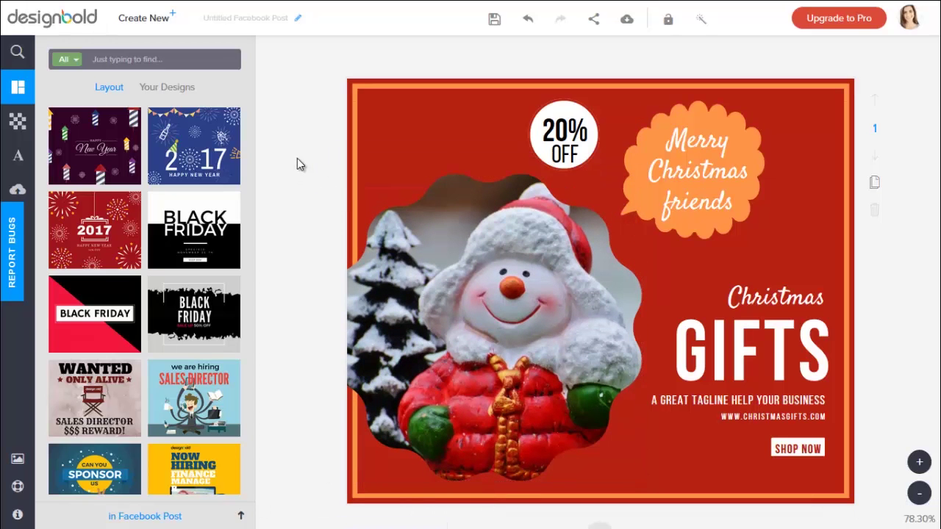
- Delete the 20% OFF badge from the design, including its white circle and both text lines
click(576, 141)
click(769, 222)
double_click(577, 130)
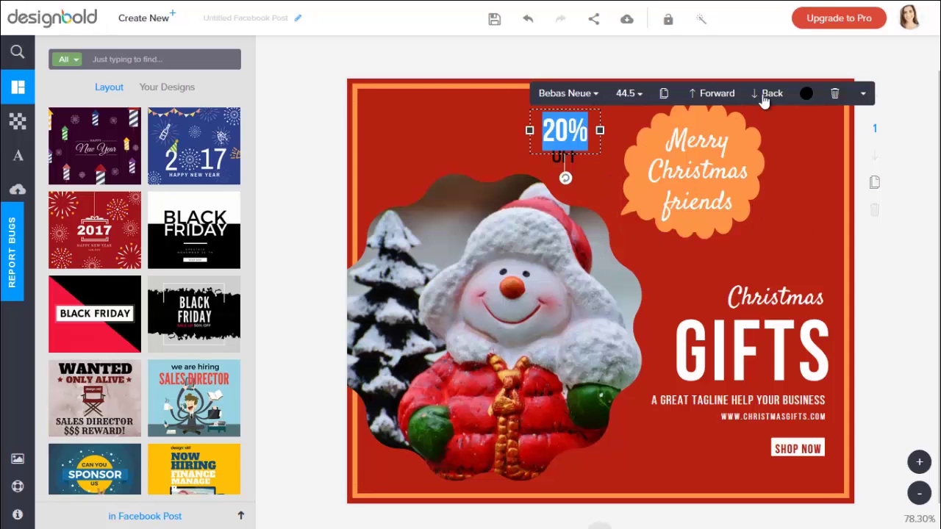
click(833, 94)
click(574, 155)
click(848, 121)
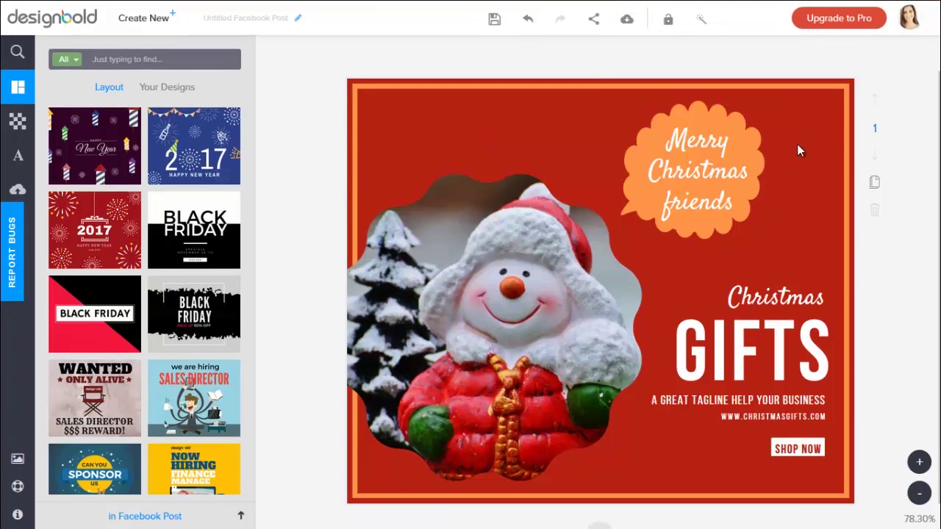
- Recolour the rectangular border frame around the design white (ffffff), after trying green (4caf50)
click(799, 91)
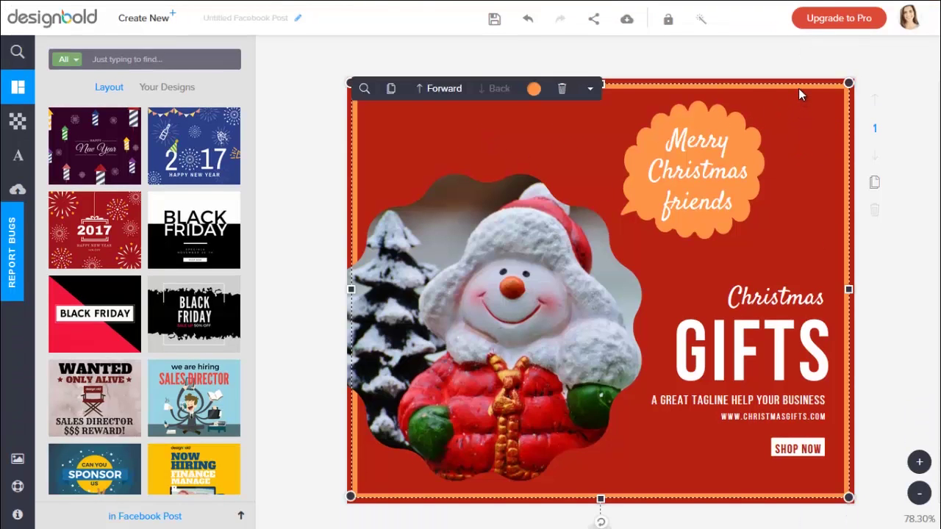
click(533, 90)
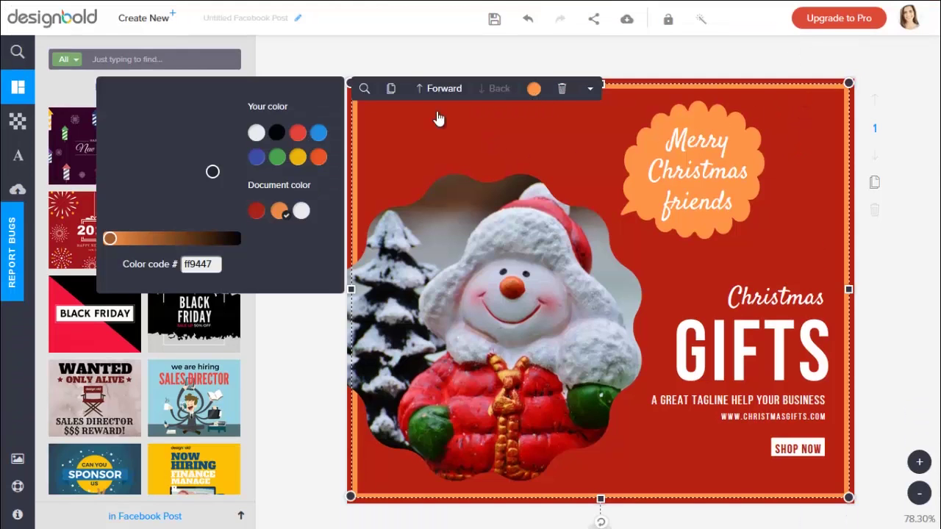
click(277, 157)
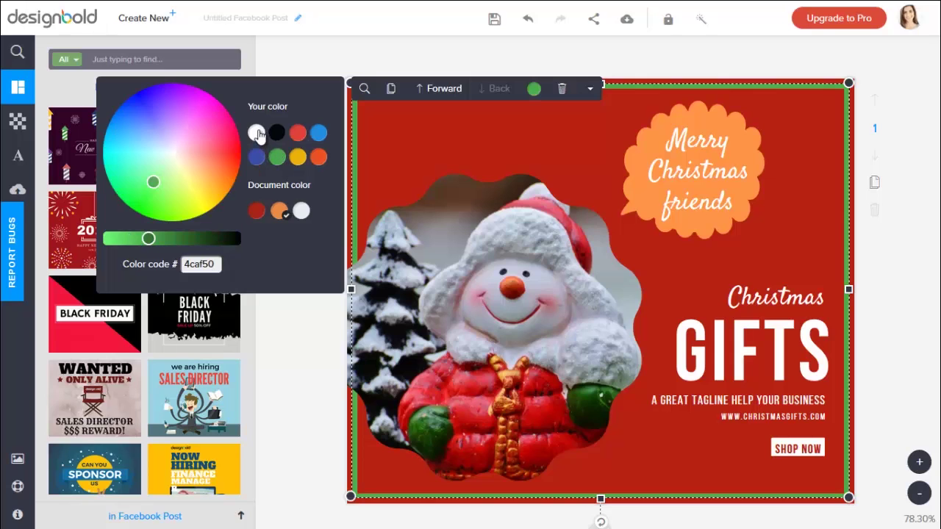
click(256, 132)
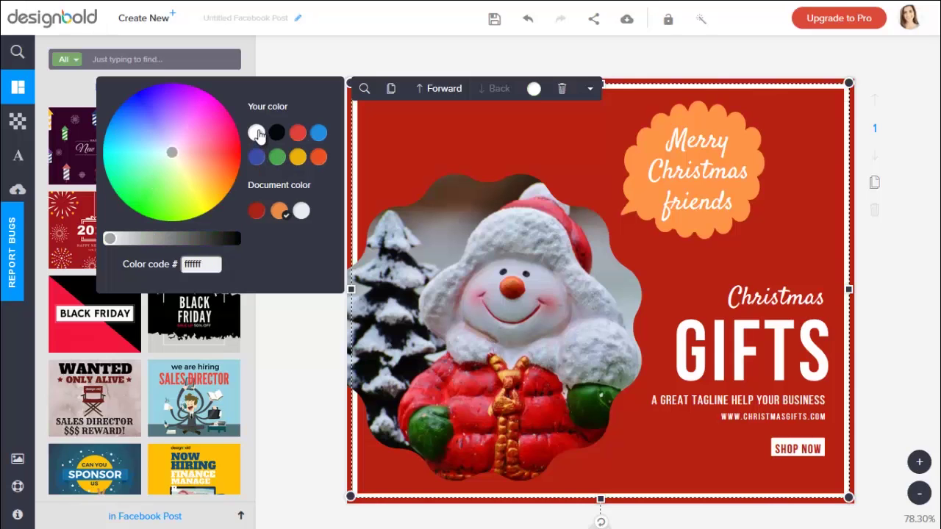
click(497, 147)
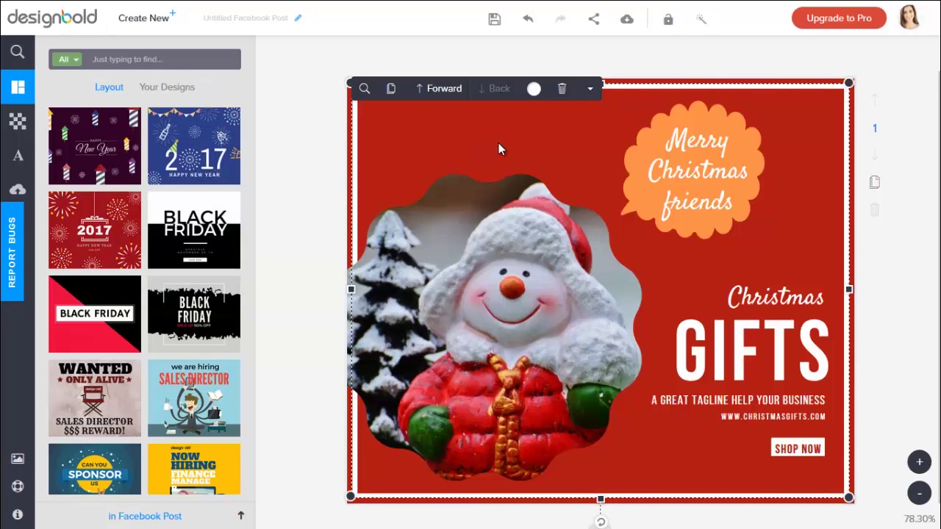
- Recolour the scalloped speech bubble behind "Merry Christmas friends" green, with colour code 59af43
click(640, 202)
click(833, 291)
click(546, 168)
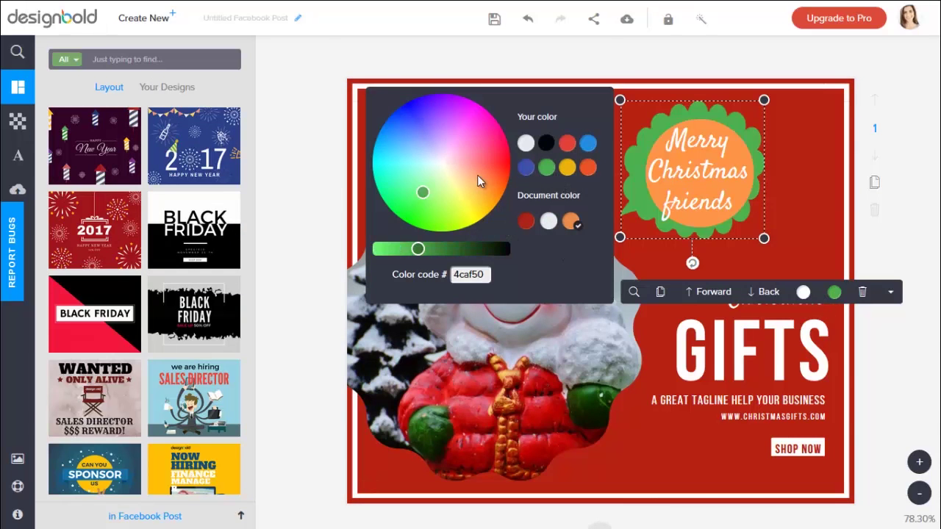
mouse_move(421, 190)
mouse_down()
mouse_move(438, 194)
mouse_move(430, 198)
mouse_up()
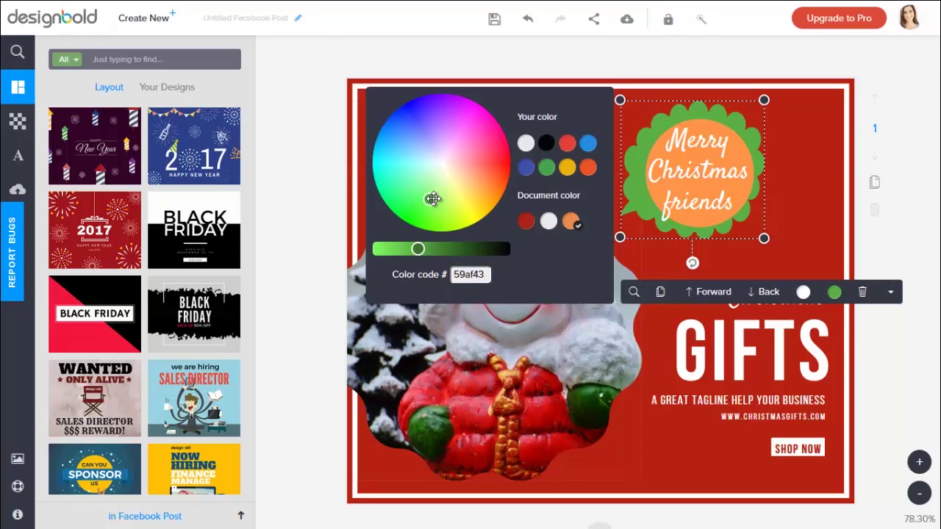
- Recolour the orange inner circle of the speech bubble with the same green as its scalloped edge
click(693, 223)
click(828, 103)
click(596, 225)
click(791, 226)
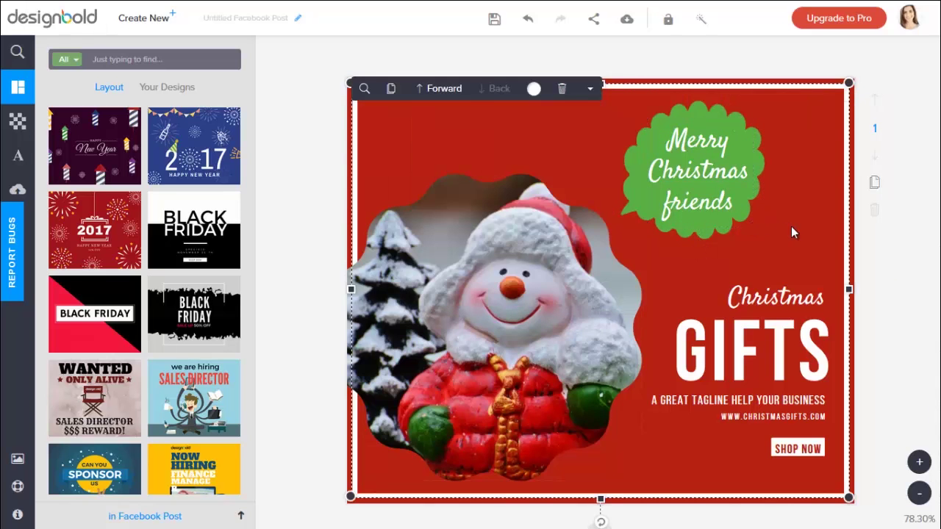
- Delete the SHOP NOW text and the white box behind it
click(798, 448)
click(878, 426)
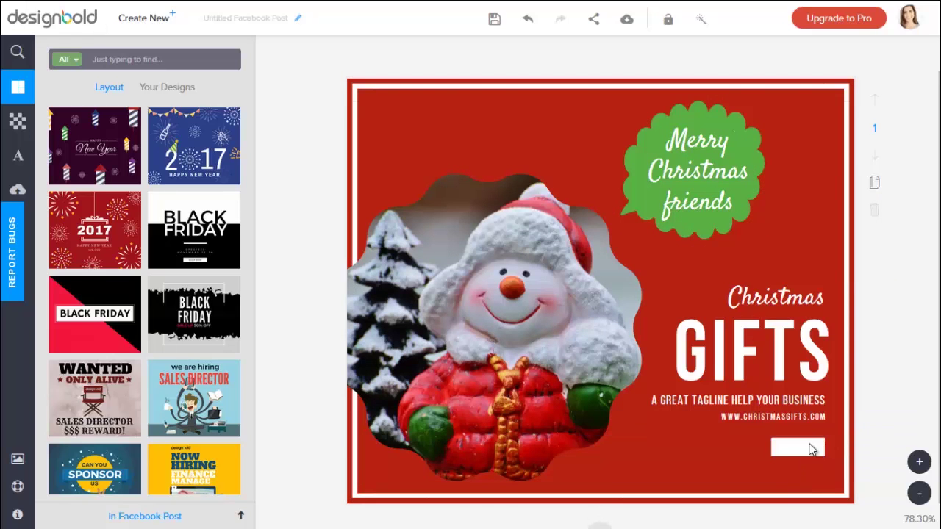
click(811, 448)
click(878, 424)
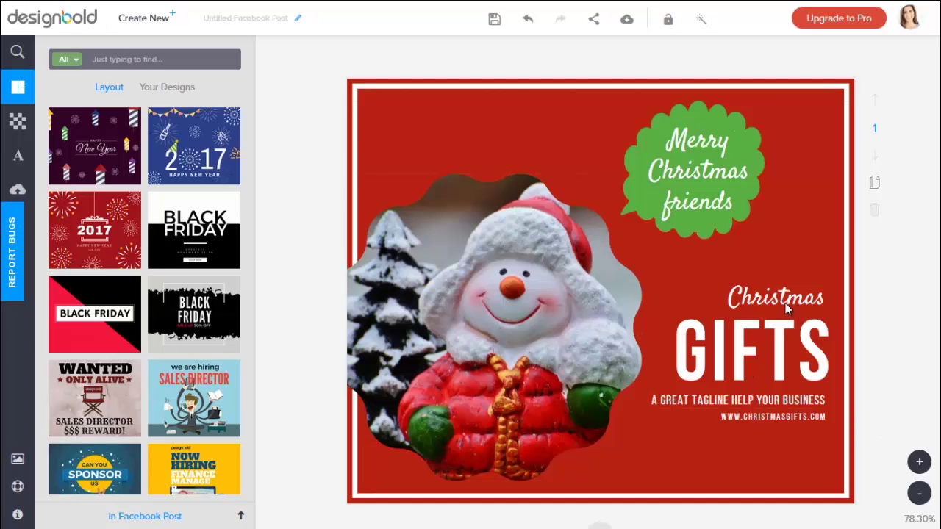
- Clear the GIFTS heading, set its font size to 88 and enter WINTER JOY in its place
double_click(787, 345)
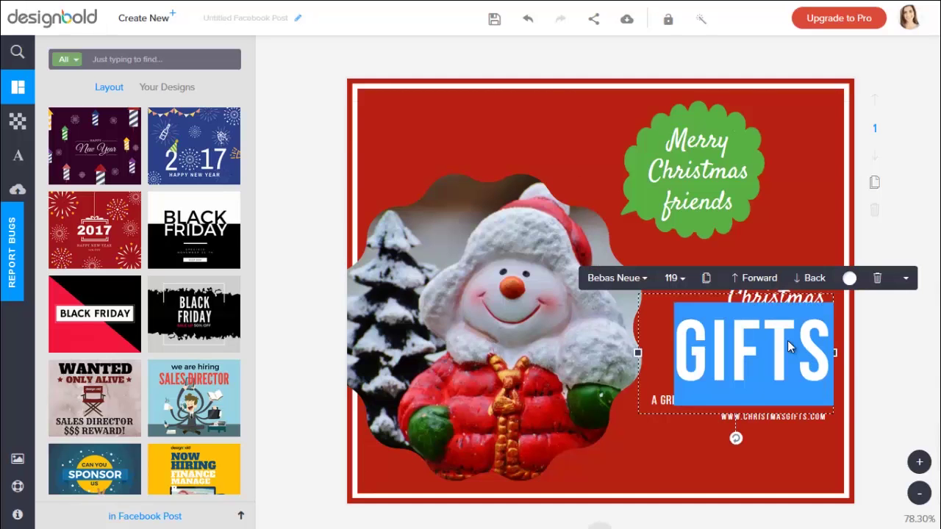
key(BackSpace)
click(674, 278)
scroll(688, 412, down, 2)
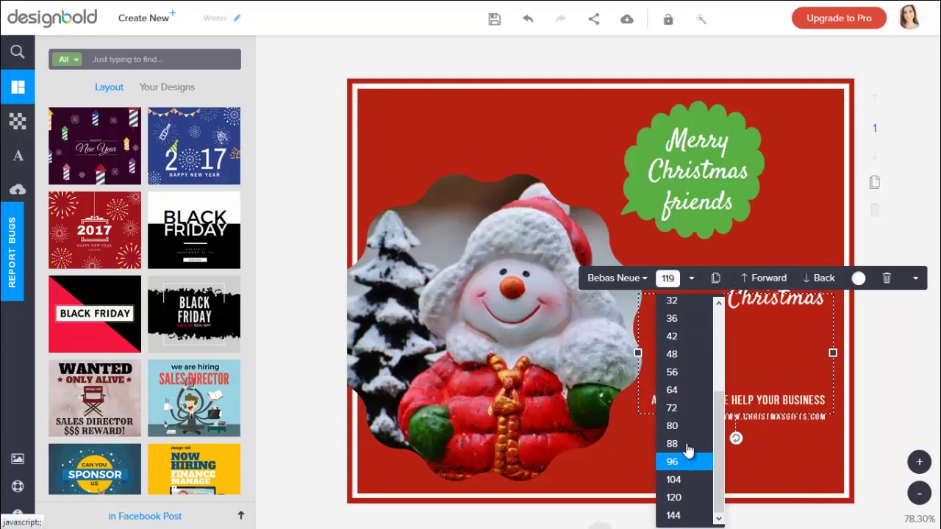
click(689, 444)
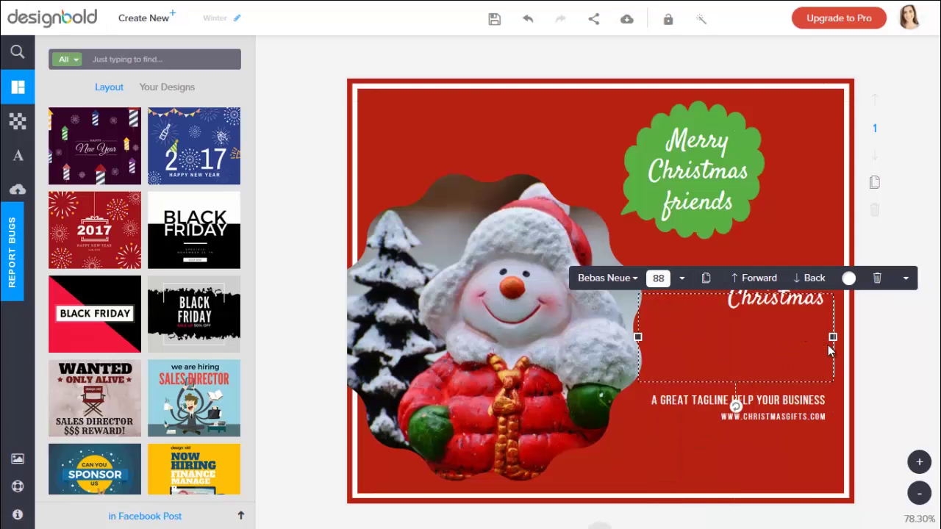
text(WINTER JOY)
- Reduce the WINTER JOY heading to font size 56 and move it slightly down below "Christmas"
key(ctrl+a)
click(681, 278)
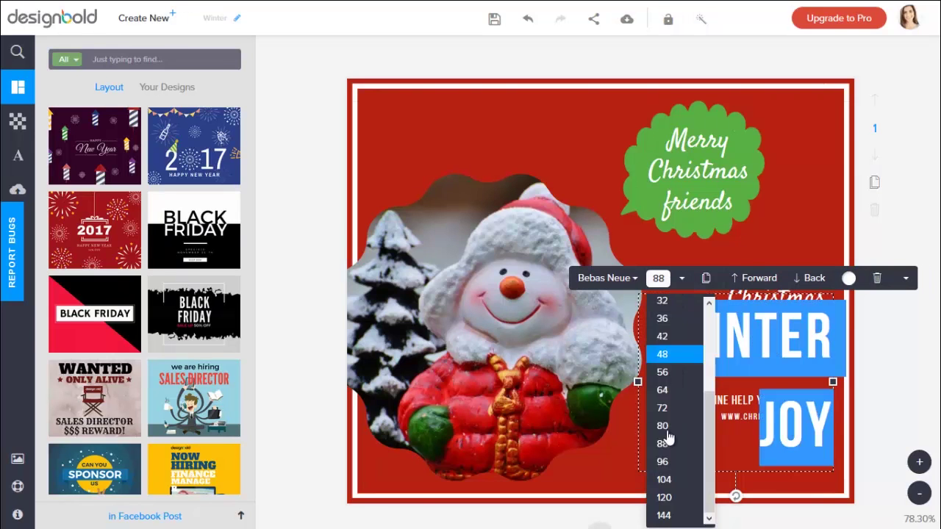
click(671, 378)
click(699, 292)
drag(699, 295, 701, 305)
click(694, 255)
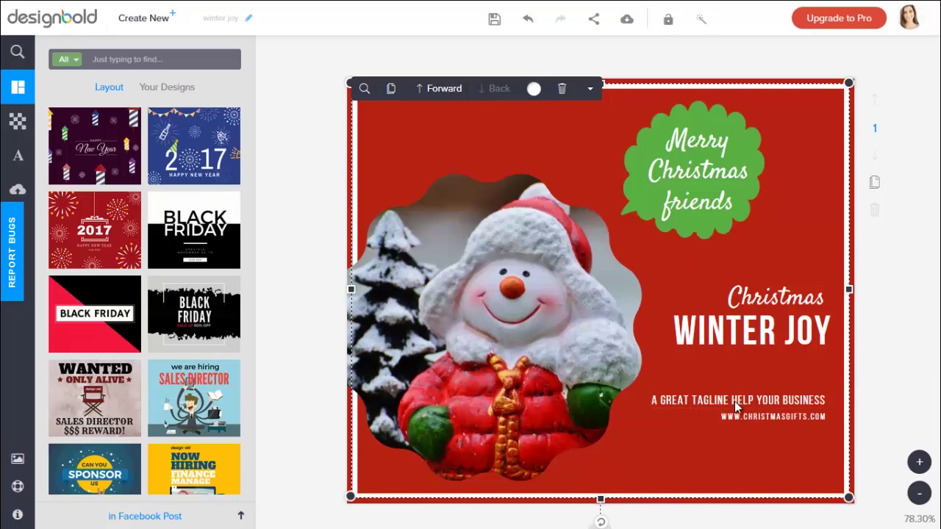
- Delete the website address line and replace the tagline with HOPE YOU HAVE A VERY MERRY HOLIDAY THIS YEAR
click(765, 416)
click(877, 396)
click(755, 399)
text(HOPE YOU)
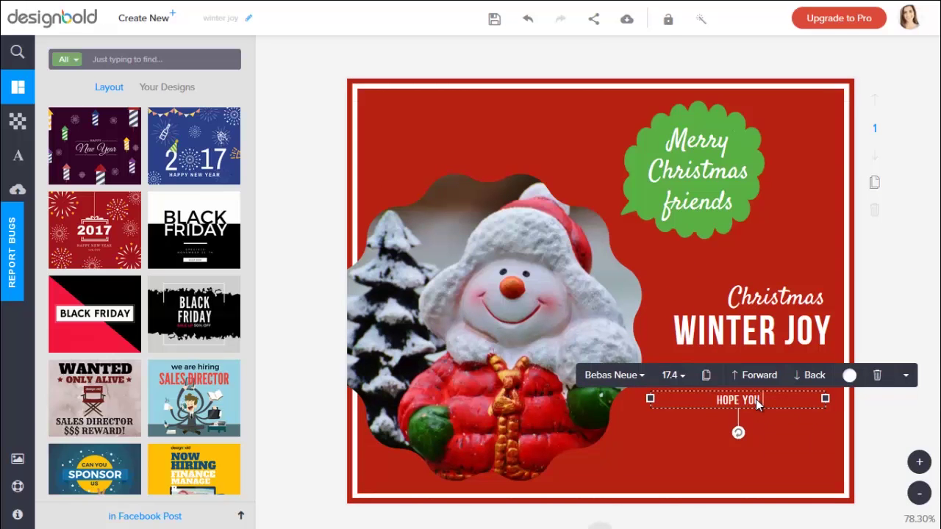
text( HAVE A VERY MERRY HOLIDAY)
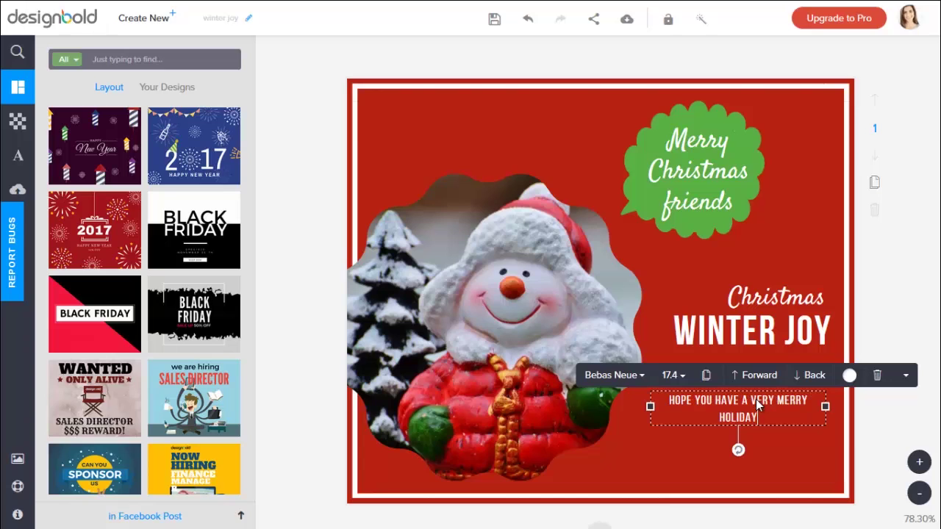
text( THIS YEAR)
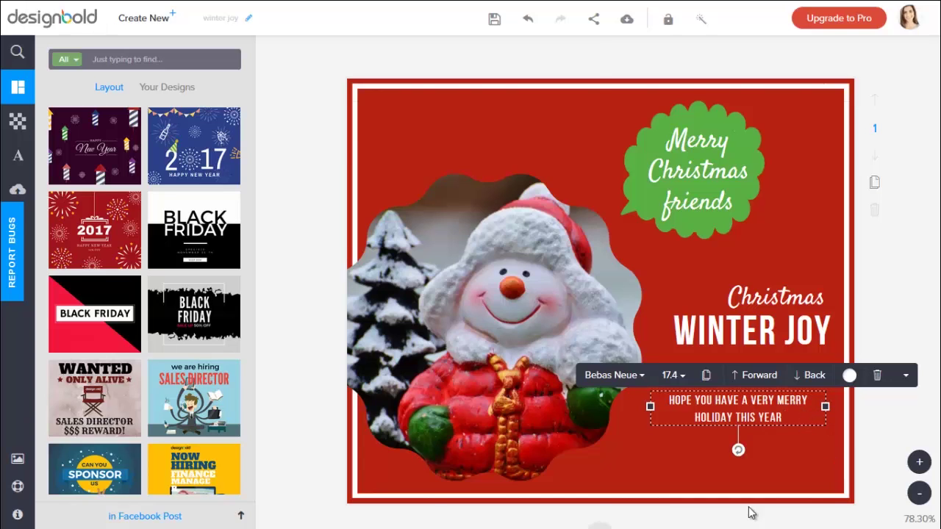
click(836, 392)
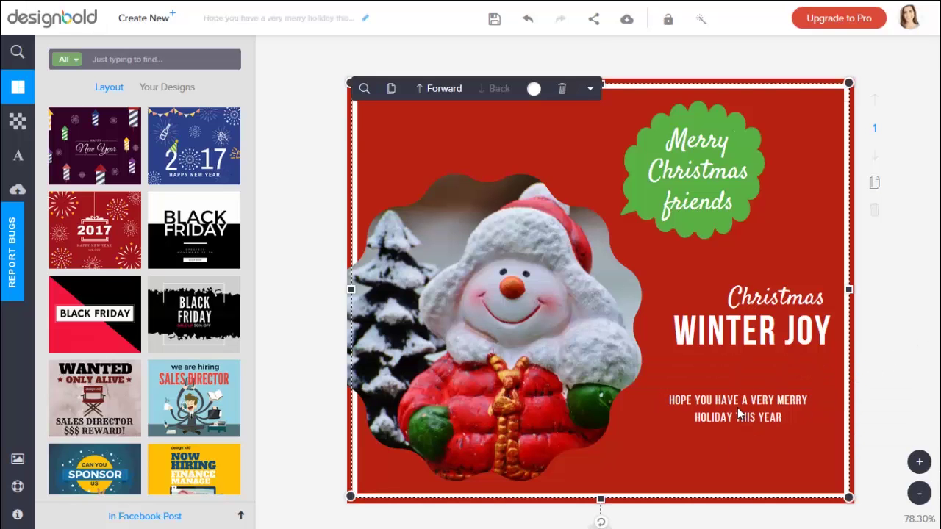
- Delete the snowman photo with its scalloped frame and browse the frames graphics for a replacement
click(524, 308)
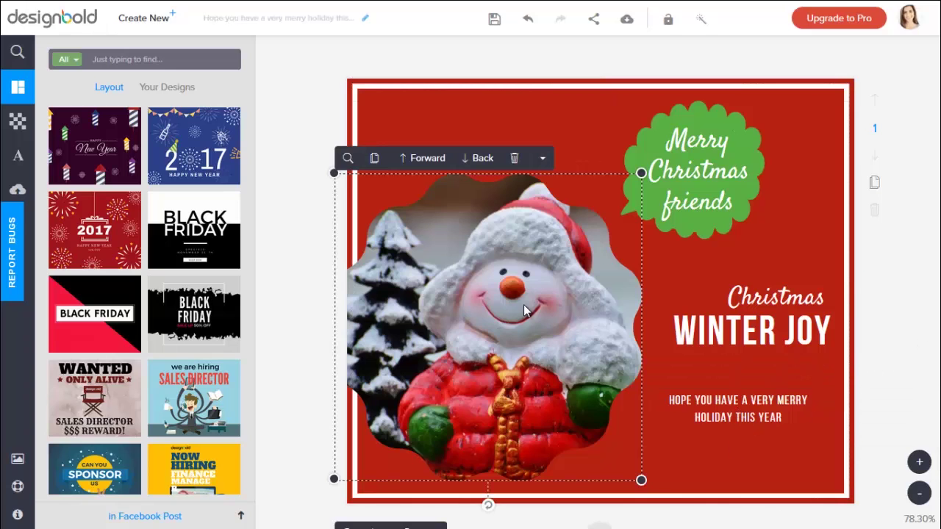
click(514, 160)
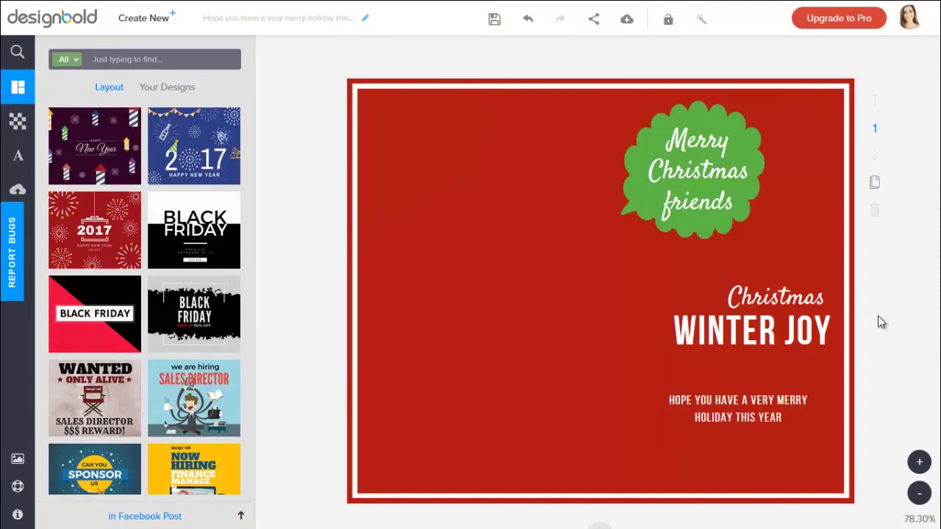
click(73, 60)
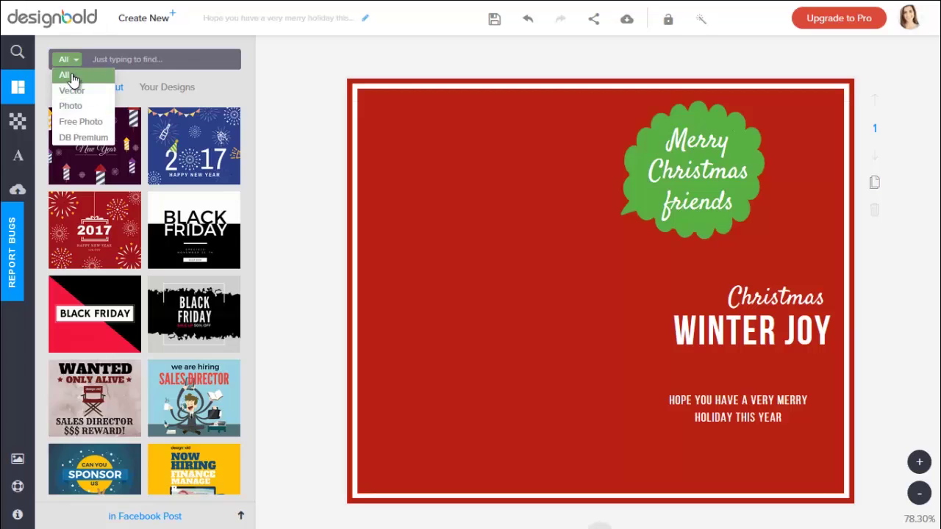
click(66, 76)
click(153, 101)
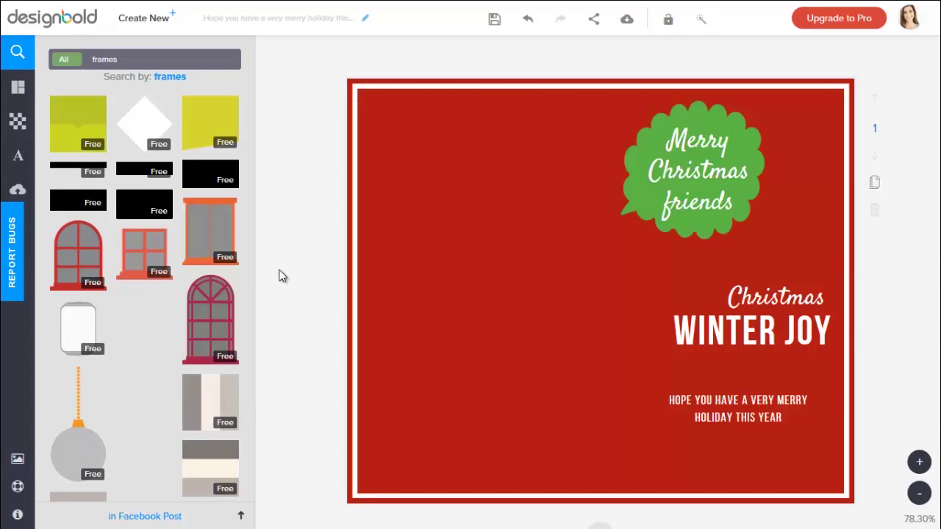
scroll(174, 269, down, 10)
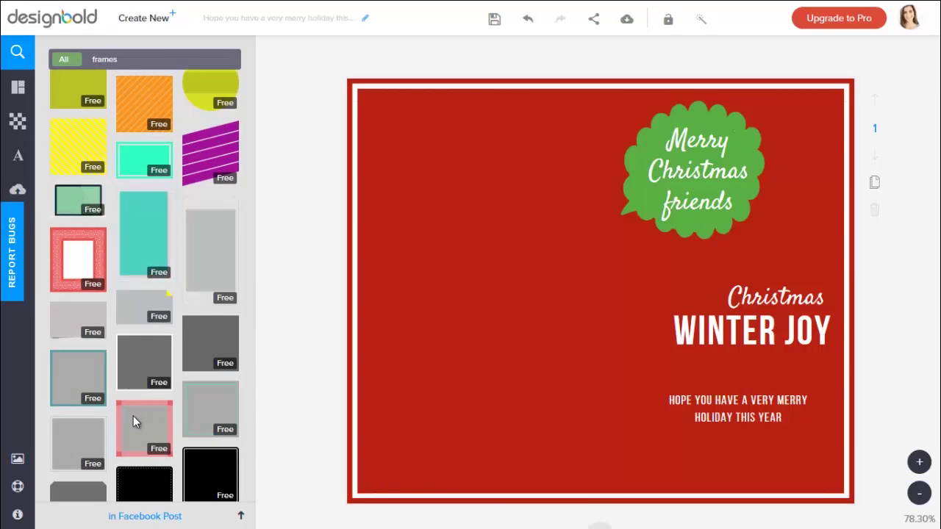
scroll(143, 325, down, 4)
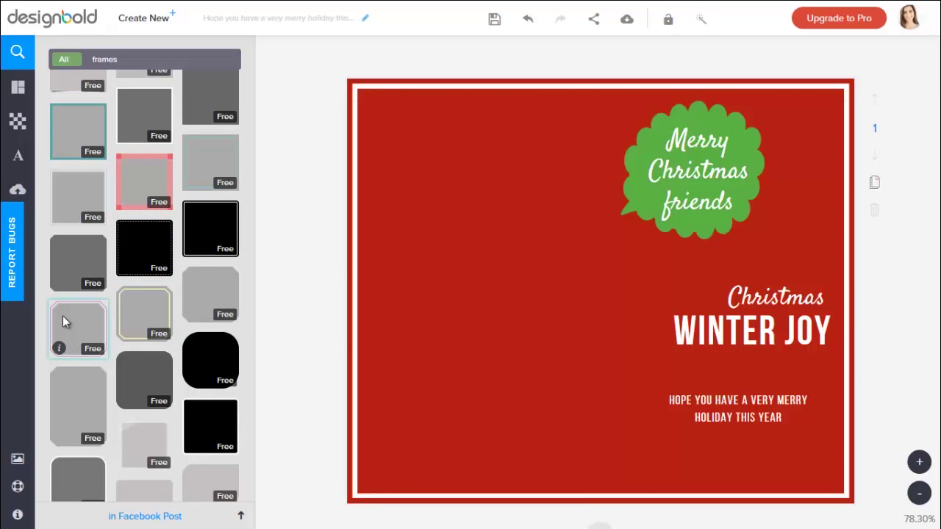
- Add the cut-corner frame with the thin pink outline, enlarge it and place it in the empty left half of the post
click(63, 321)
drag(601, 293, 457, 293)
drag(508, 237, 616, 130)
drag(525, 196, 501, 224)
drag(593, 159, 628, 123)
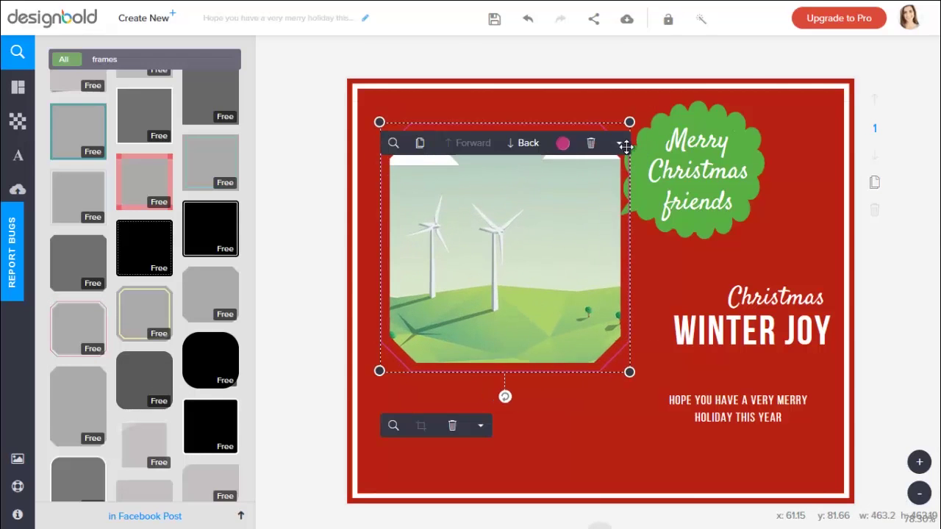
drag(519, 201, 505, 272)
drag(614, 195, 623, 187)
- Recolour the frame's outline to dark red 6f0c1d
click(550, 173)
click(271, 294)
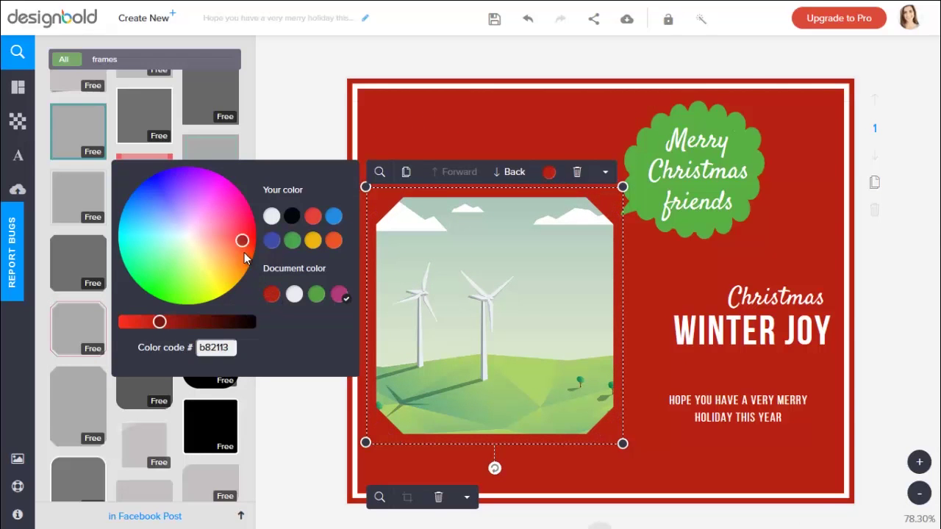
mouse_move(241, 240)
mouse_down()
mouse_move(230, 231)
mouse_move(242, 224)
mouse_up()
drag(160, 321, 196, 322)
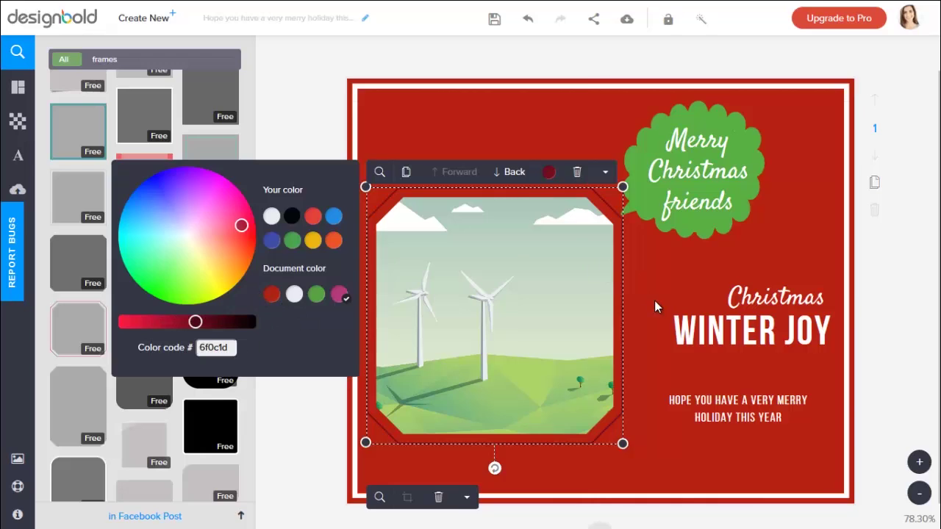
click(504, 310)
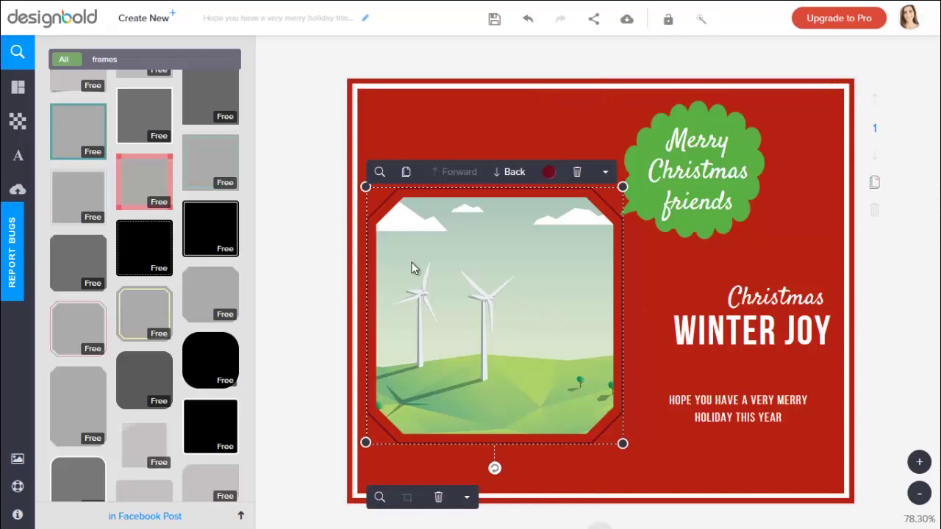
- Fill the frame with the uploaded snowman cookie photo and shift the picture so the cookie sits centrally
click(12, 193)
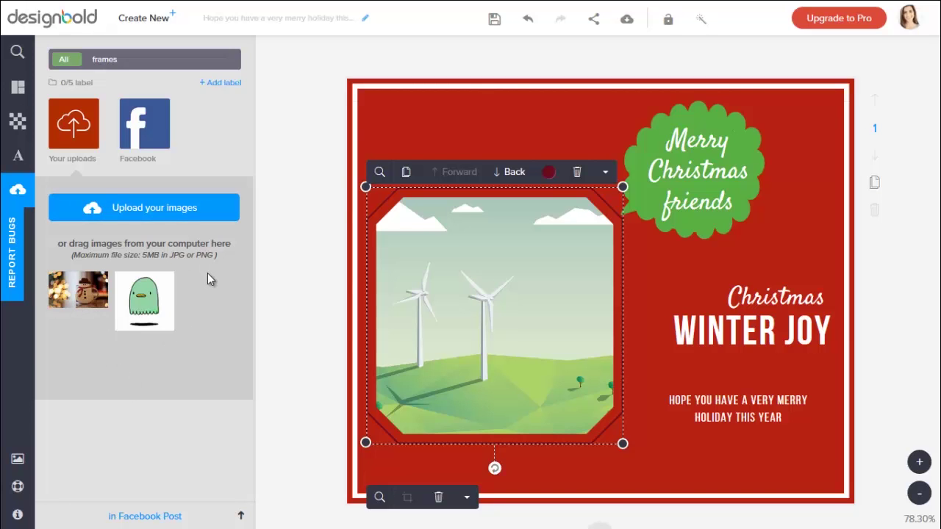
drag(85, 289, 487, 292)
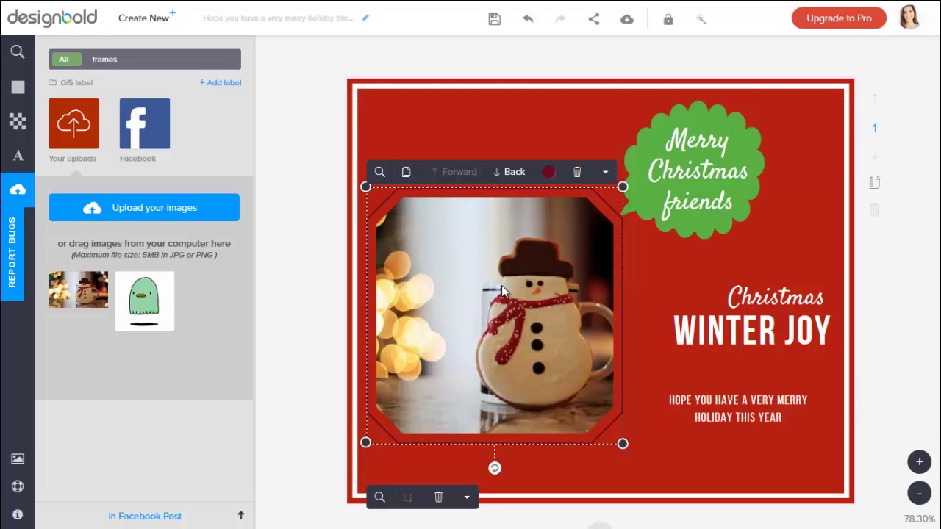
double_click(536, 285)
mouse_move(497, 372)
mouse_down()
mouse_move(483, 373)
mouse_move(486, 384)
mouse_up()
click(284, 179)
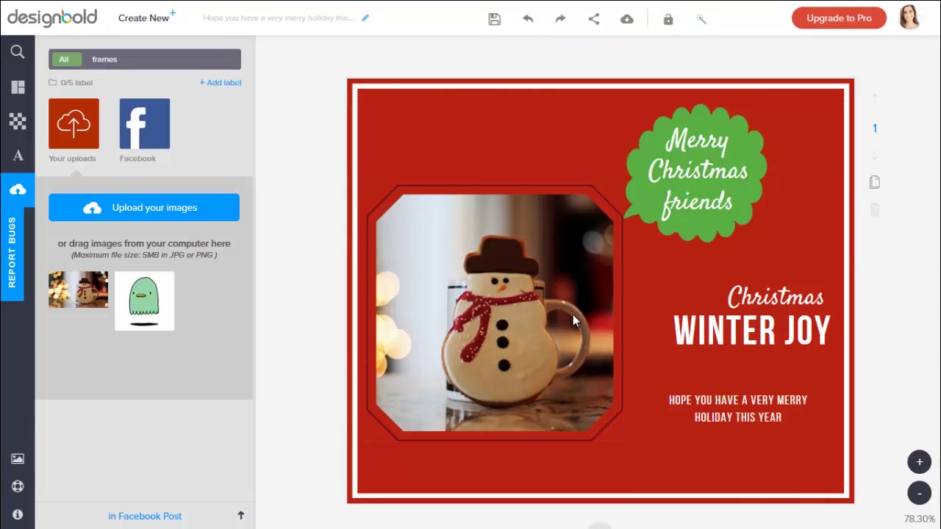
- Move the framed photo upward and shift the HOPE YOU HAVE tagline slightly up and to the left
drag(577, 322, 577, 289)
drag(740, 404, 726, 388)
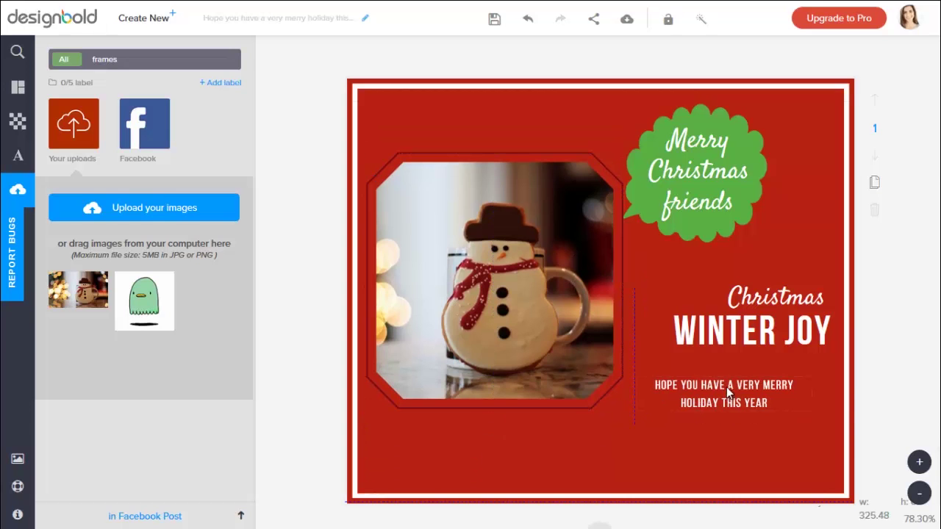
- Find the holidays graphics and add the red gift box with the green bow at the post's lower-right corner
click(73, 62)
click(71, 92)
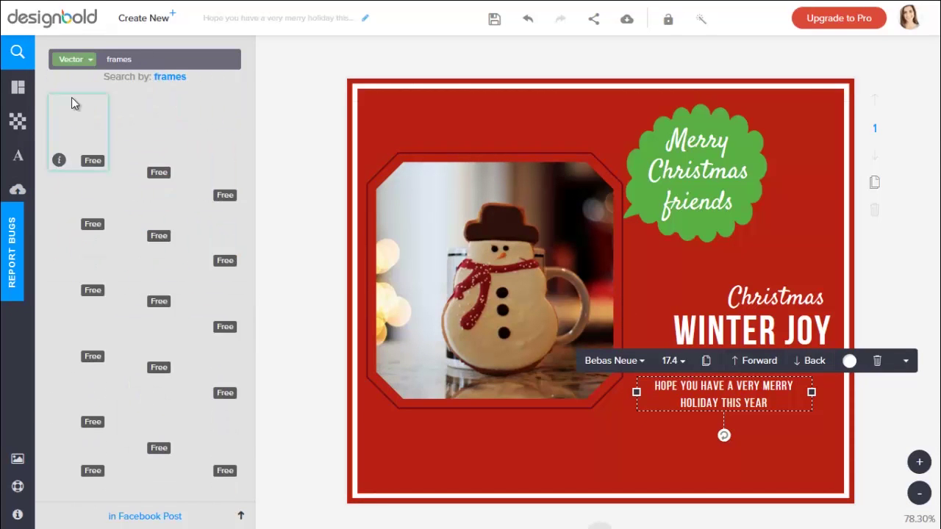
click(94, 58)
click(76, 116)
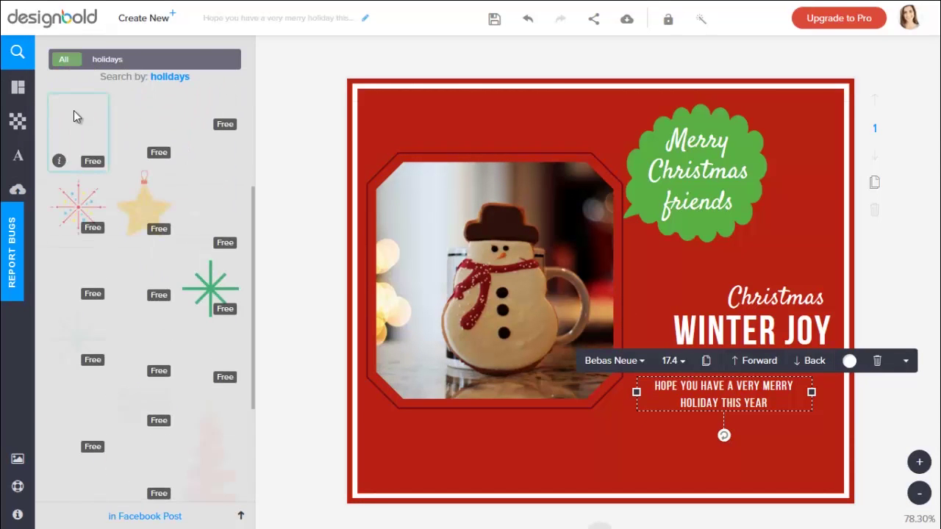
click(171, 138)
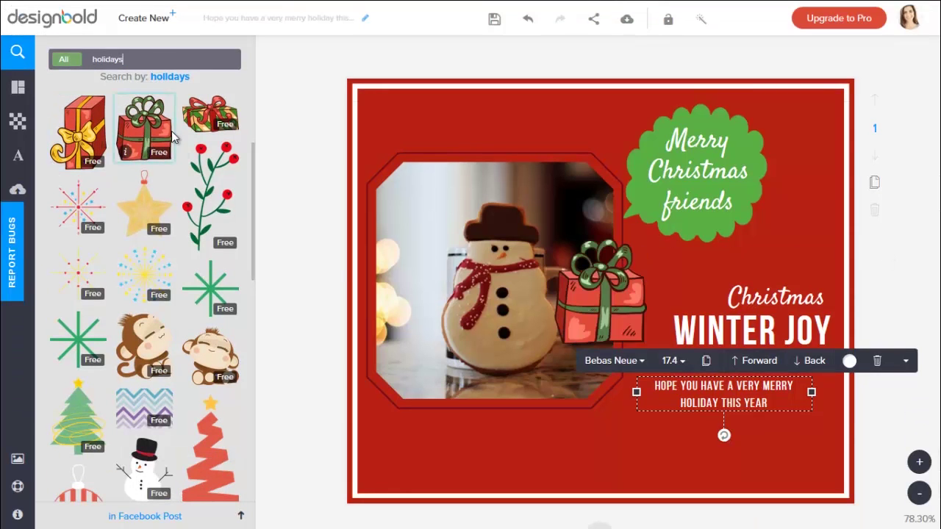
drag(616, 317, 822, 446)
- Raise the Christmas WINTER JOY heading and the tagline, and nudge the gift box up and left in its corner
click(772, 307)
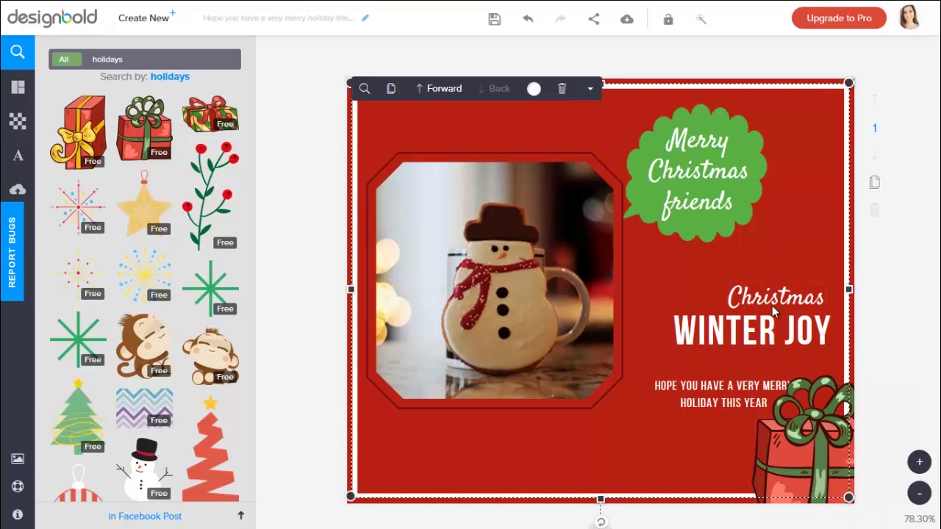
drag(772, 306, 776, 275)
drag(723, 381, 723, 338)
drag(816, 426, 804, 411)
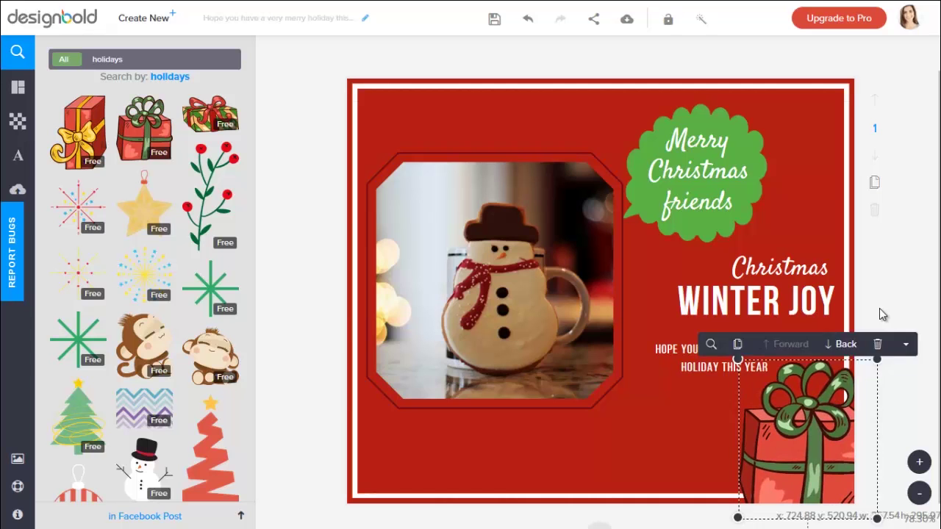
click(883, 315)
- Add the red and green holly flower graphic, tilted, on the upper-right edge of the green speech bubble
scroll(98, 190, down, 5)
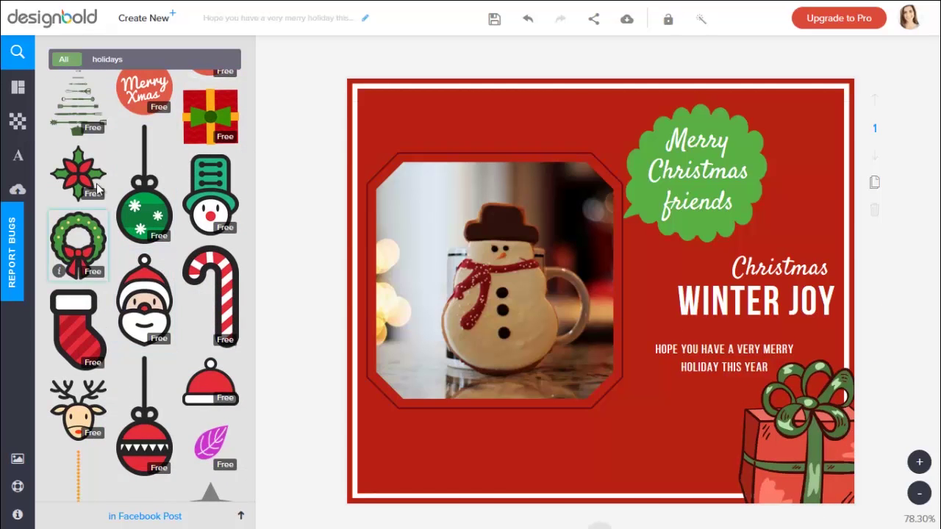
scroll(98, 190, up, 2)
drag(83, 350, 765, 145)
drag(717, 192, 746, 159)
drag(784, 184, 809, 181)
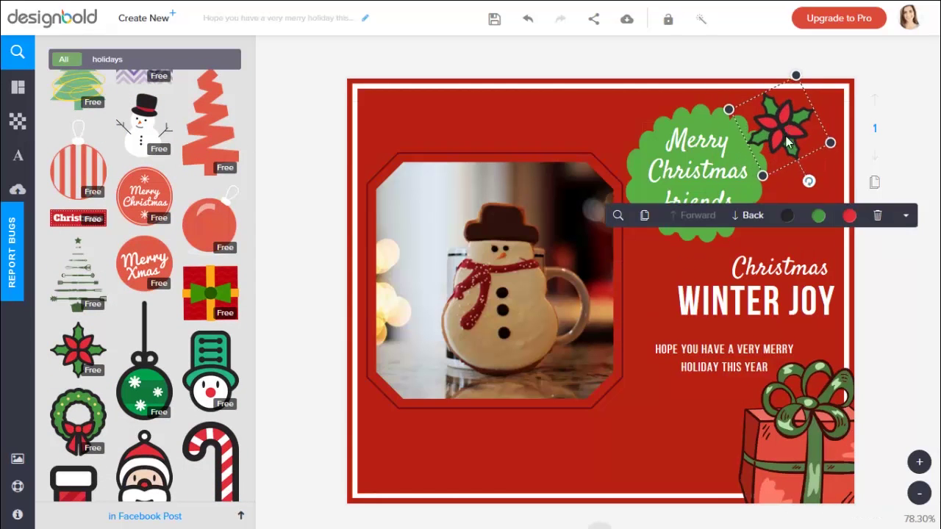
click(914, 120)
- Add the green striped gift with the red bow beside the large gift box at the post's lower edge, slightly enlarged
scroll(254, 250, up, 3)
click(210, 169)
drag(578, 288, 668, 464)
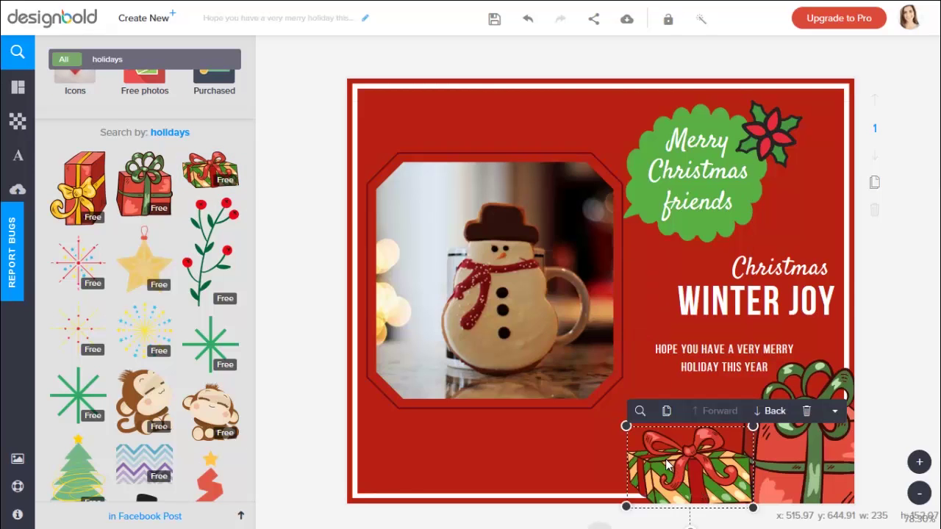
mouse_move(626, 426)
mouse_down()
mouse_move(599, 401)
mouse_move(622, 417)
mouse_up()
- Add the red gift with the yellow bow, enlarge and tilt it, and place it in the post's lower-left corner
click(78, 153)
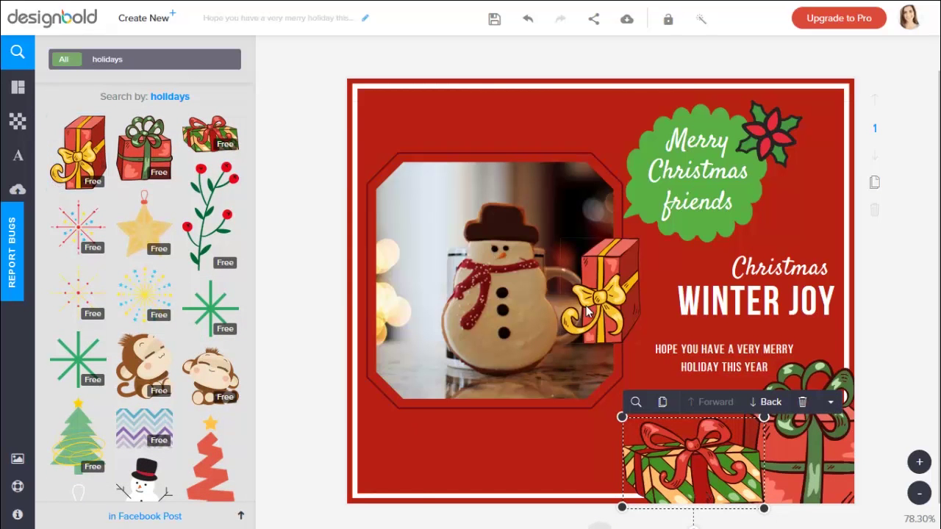
drag(586, 305, 366, 469)
drag(382, 525, 402, 521)
drag(330, 414, 305, 395)
drag(392, 527, 330, 519)
drag(398, 438, 409, 443)
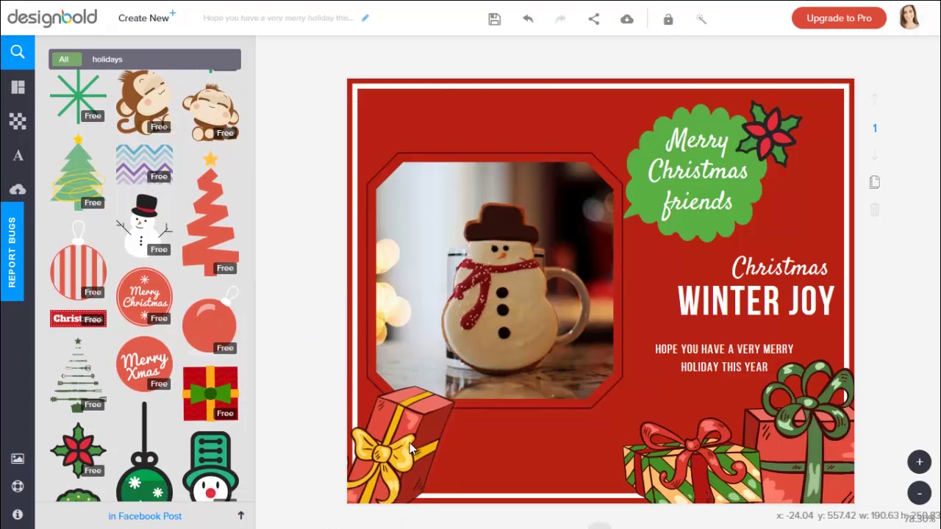
click(310, 232)
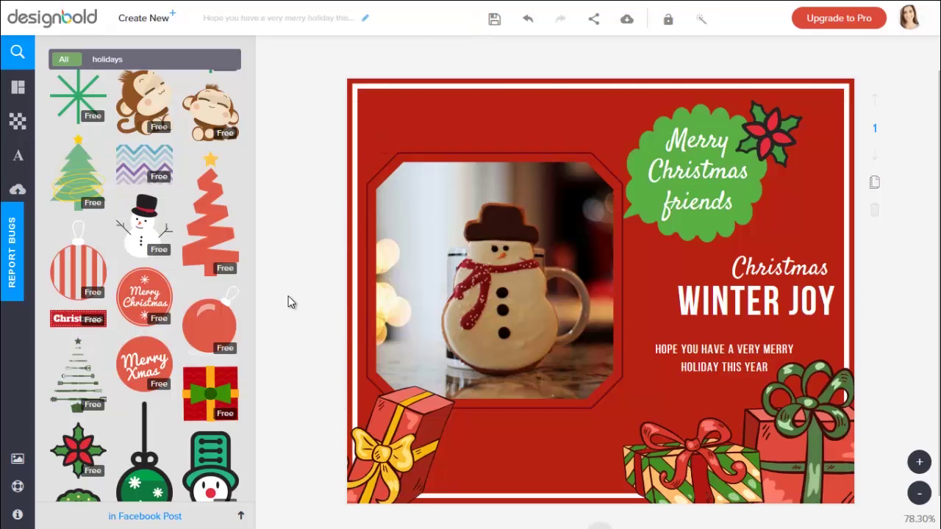
- Search the graphics for snow, add the scattered snowflake dots to the post and colour them white
scroll(185, 261, up, 10)
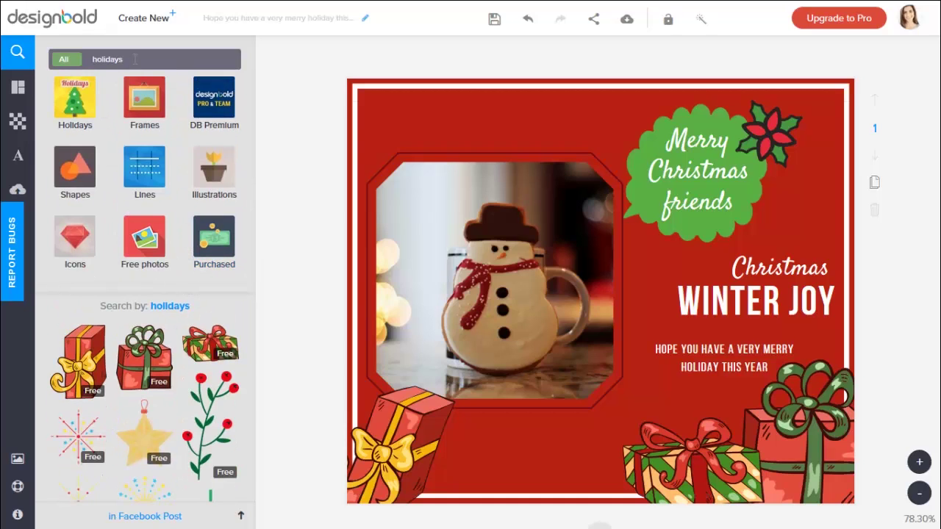
text(snow)
key(Return)
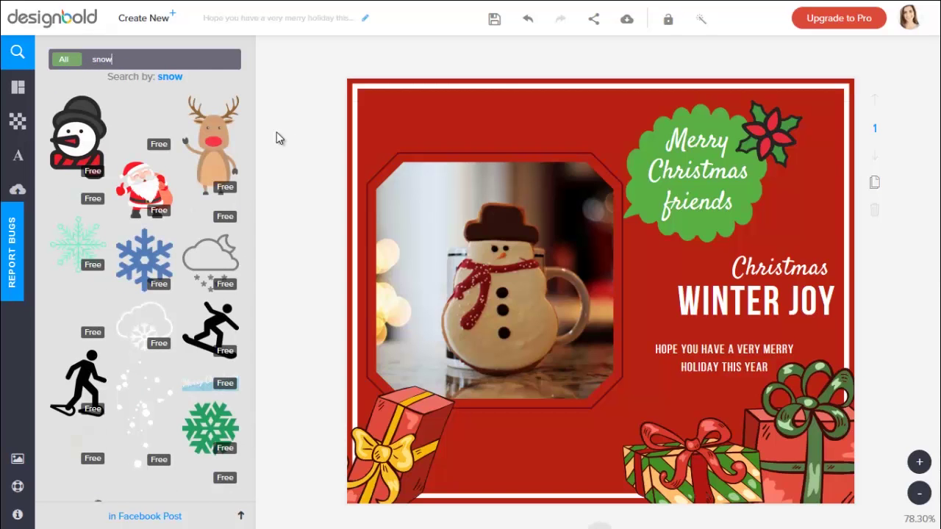
click(140, 126)
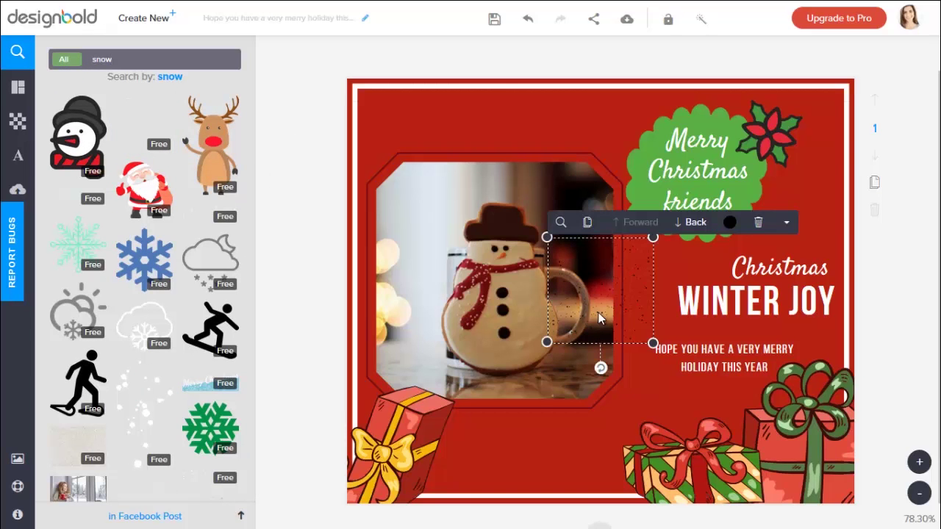
click(730, 222)
click(455, 269)
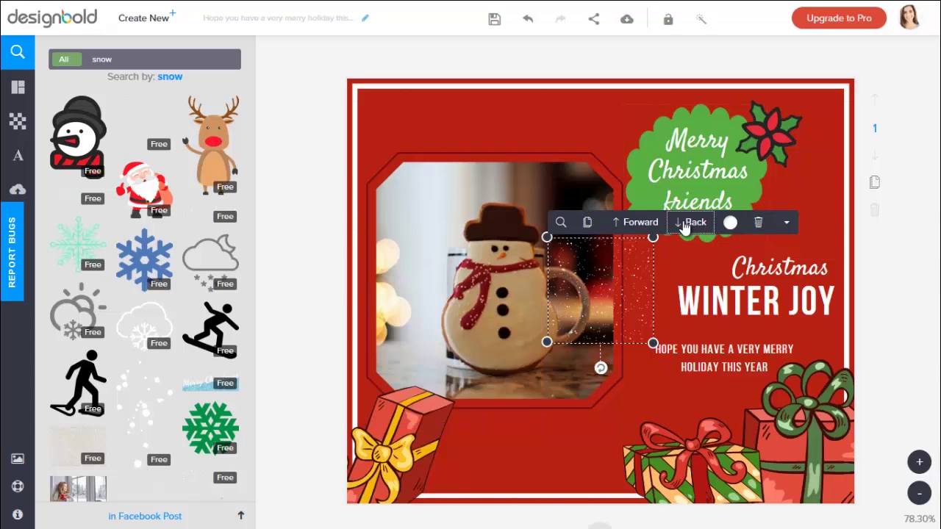
- Enlarge the snow graphic to cover the whole post and send it behind the framed photo
drag(653, 238, 774, 116)
drag(547, 343, 399, 417)
drag(774, 117, 797, 74)
click(503, 89)
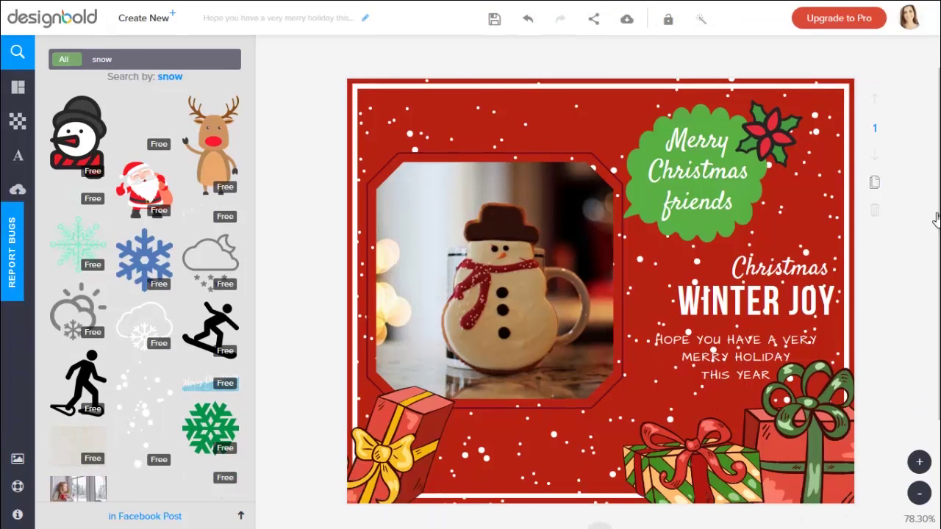
- Name the download file Merry Christmas and choose to save all pages as PNG to the computer
click(632, 33)
drag(535, 198, 305, 203)
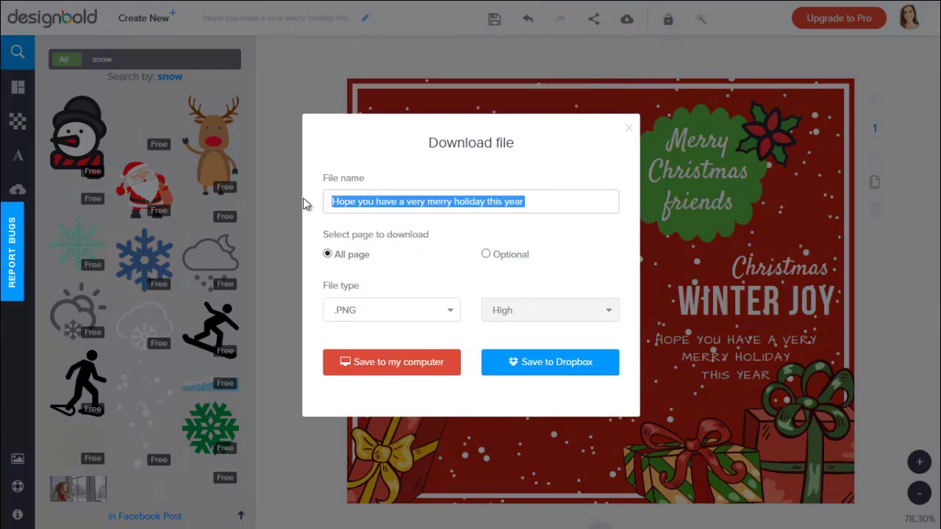
text(Merry Christmas)
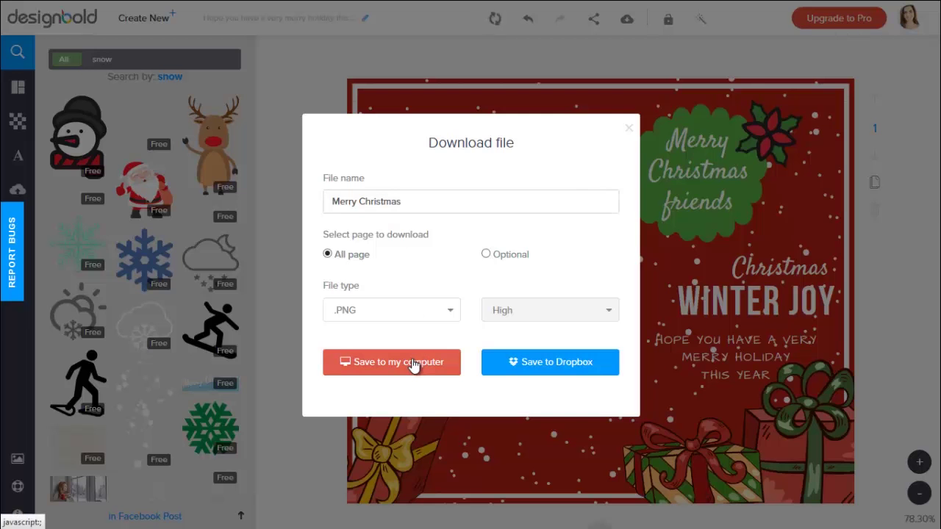
click(414, 363)
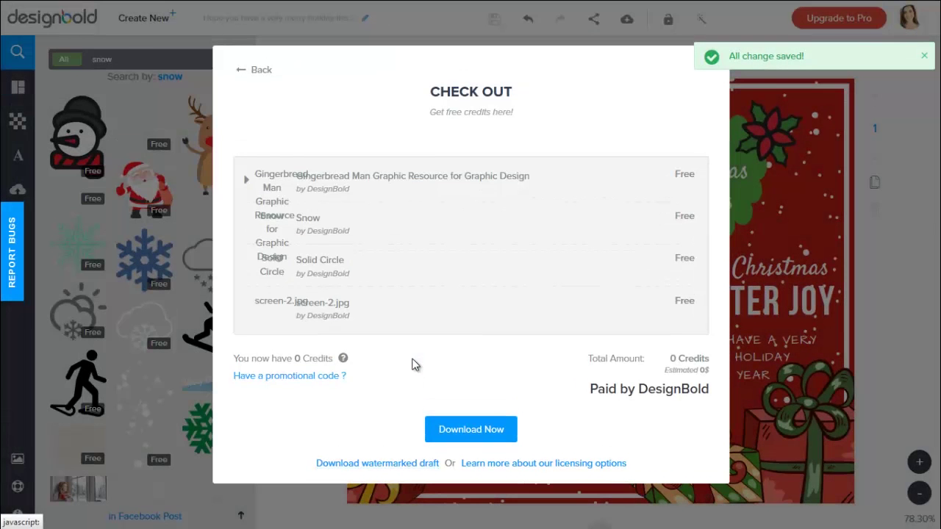
- Check out the free design, download it and save Merry Christmas.png as a file
click(447, 431)
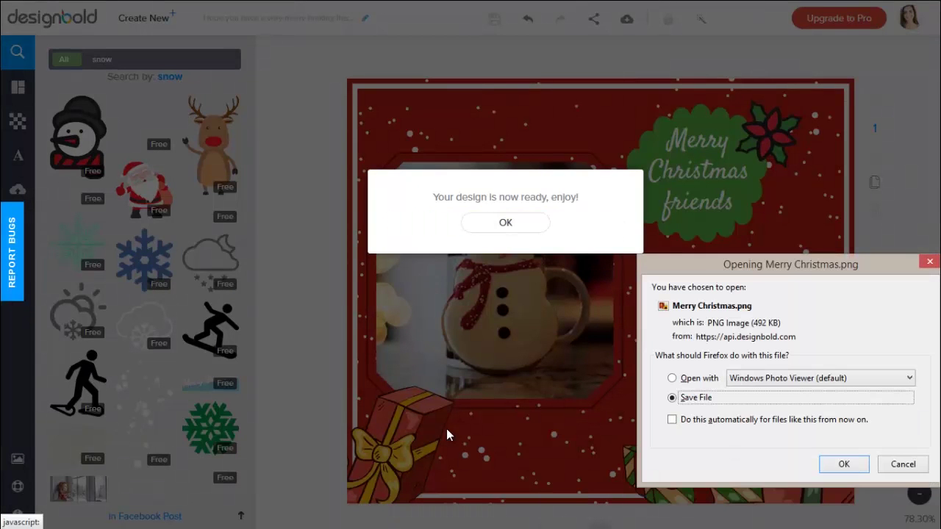
click(539, 223)
click(850, 466)
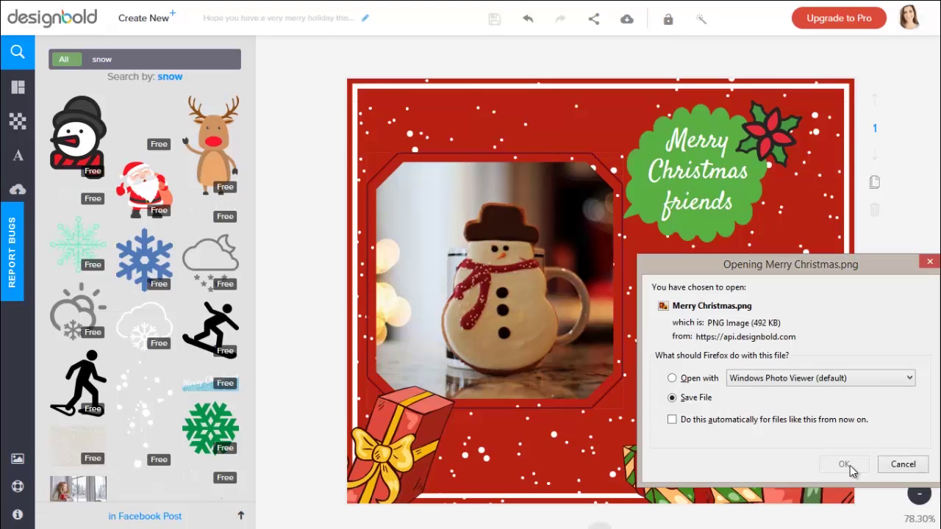
click(845, 466)
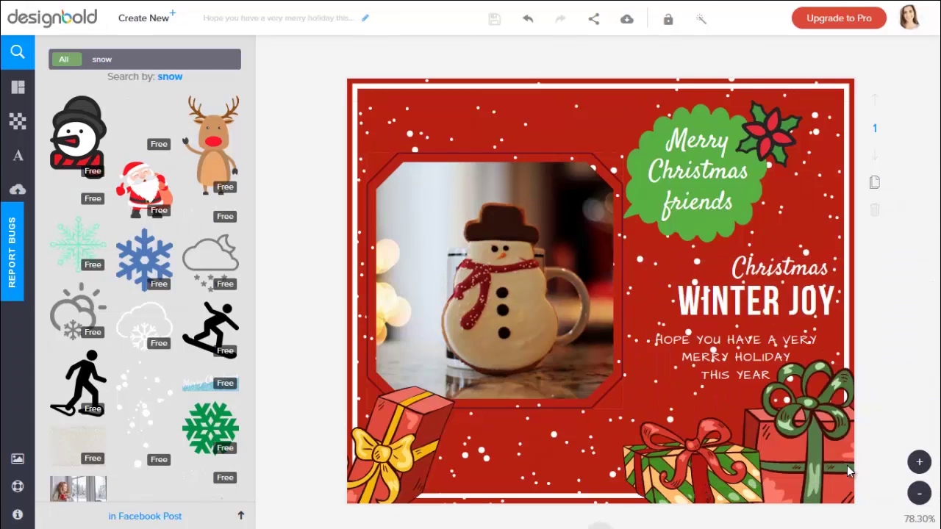